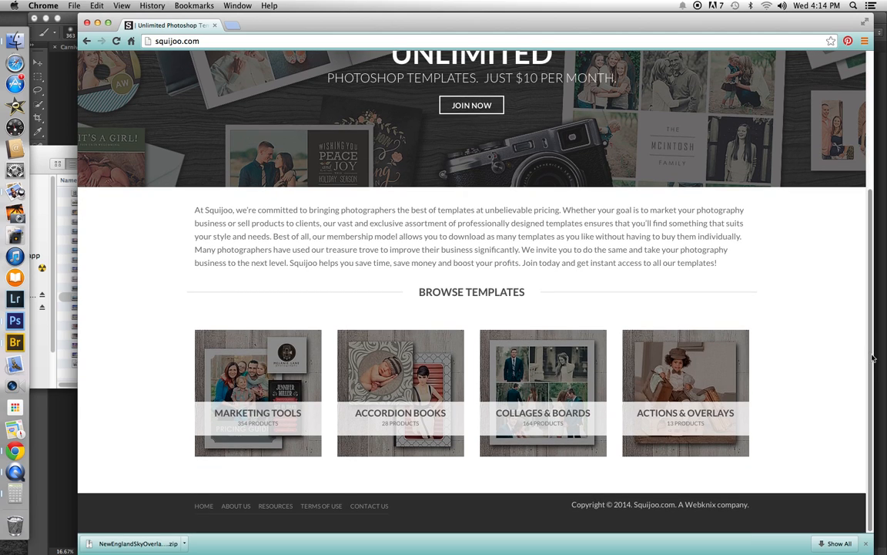
- Browse the Squijoo site's Actions & Overlays category to Overlays and open the New England Sky Overlays product page
{"action": "scroll", "coordinate": [852, 190], "scroll_direction": "up", "scroll_amount": 5}
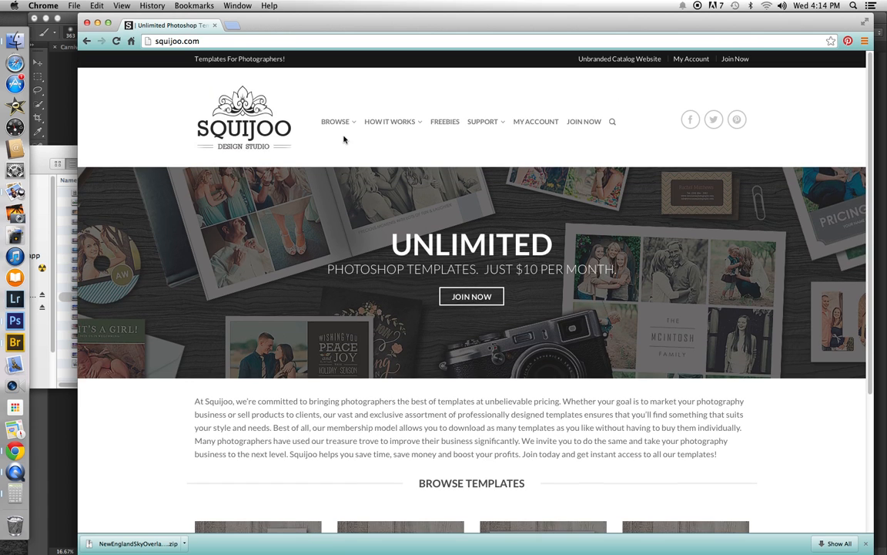
{"action": "mouse_move", "coordinate": [339, 124]}
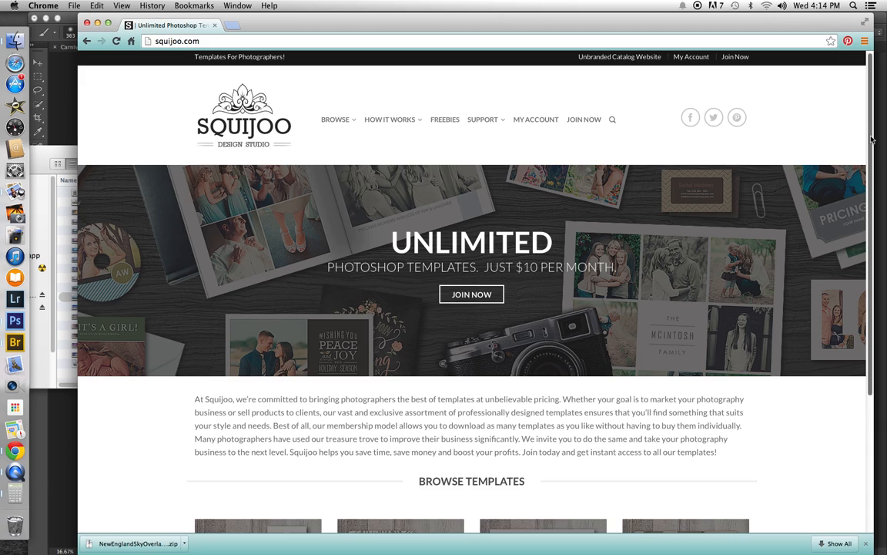
{"action": "scroll", "coordinate": [855, 308], "scroll_direction": "down", "scroll_amount": 3}
{"action": "left_click", "coordinate": [702, 412]}
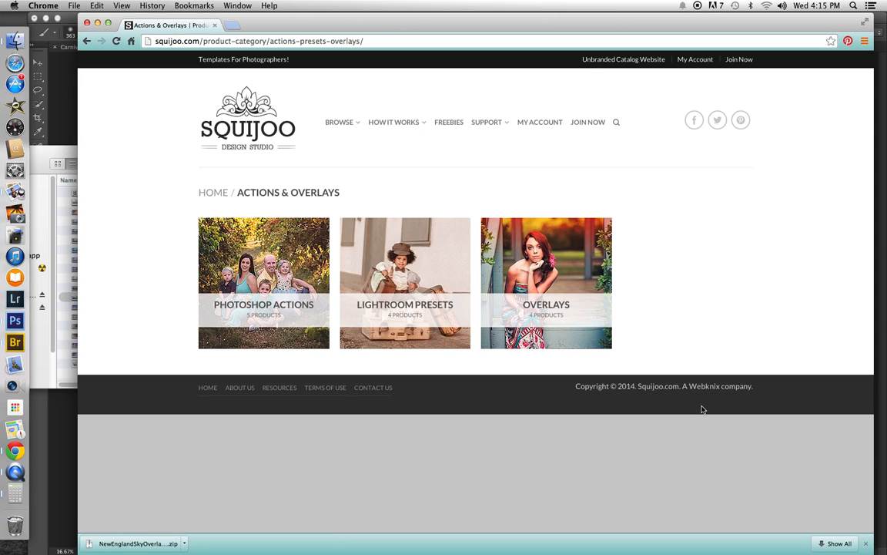
{"action": "left_click", "coordinate": [551, 312]}
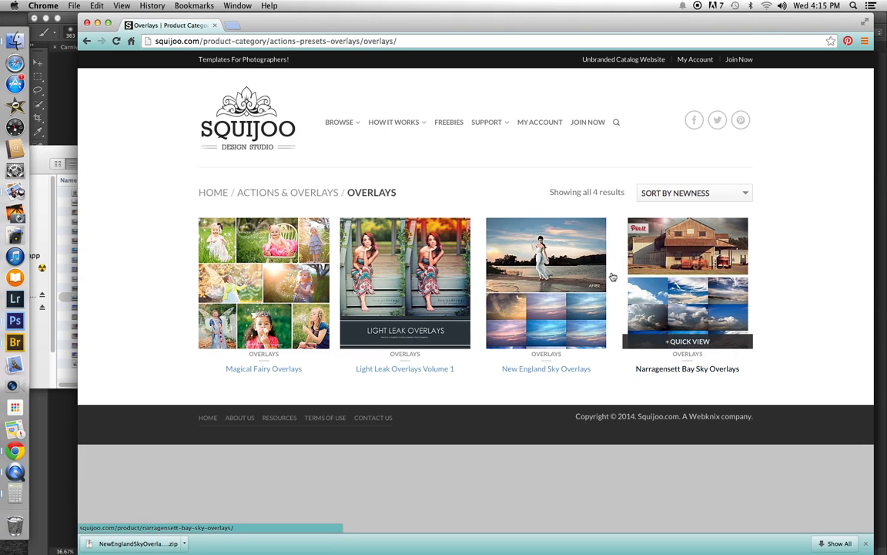
{"action": "left_click", "coordinate": [540, 372]}
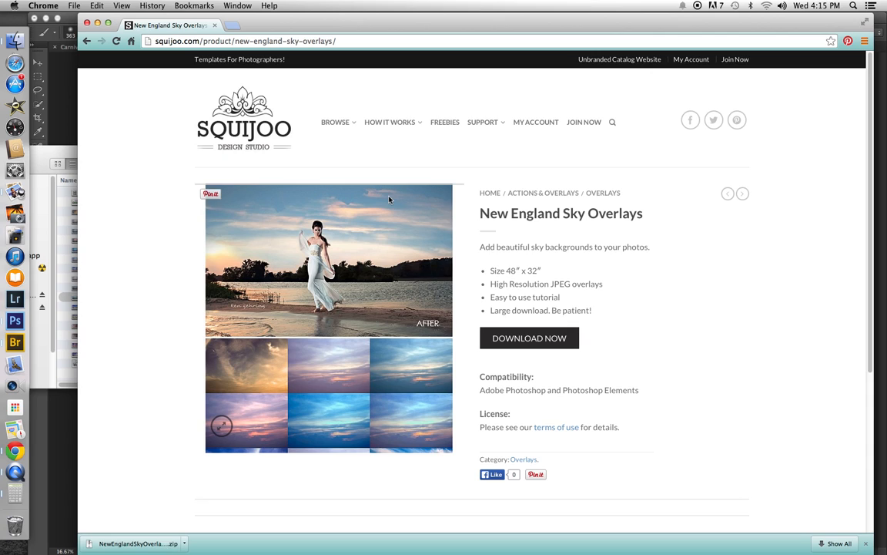
- Switch to Finder and open the NewEnglandSkyOverlays 2 folder in Downloads
{"action": "left_click", "coordinate": [26, 34]}
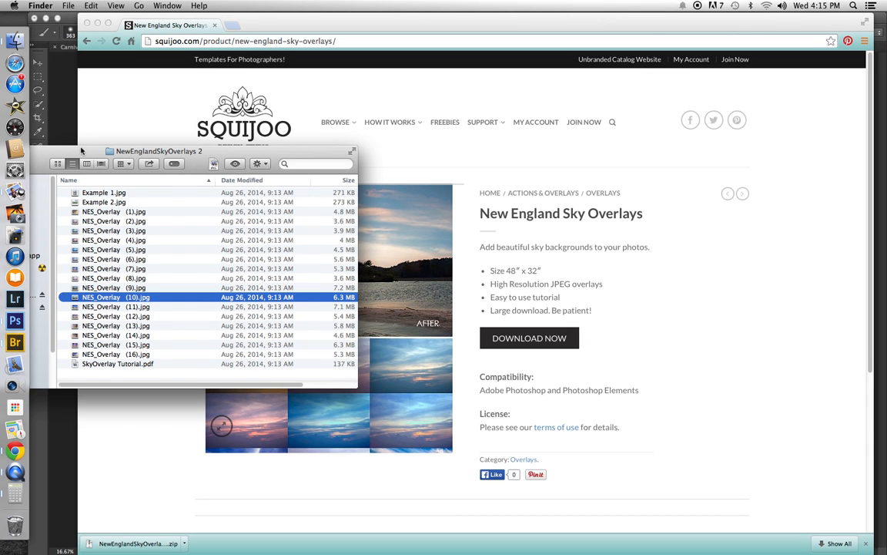
{"action": "left_click_drag", "start_coordinate": [82, 149], "coordinate": [173, 117]}
{"action": "left_click", "coordinate": [77, 185]}
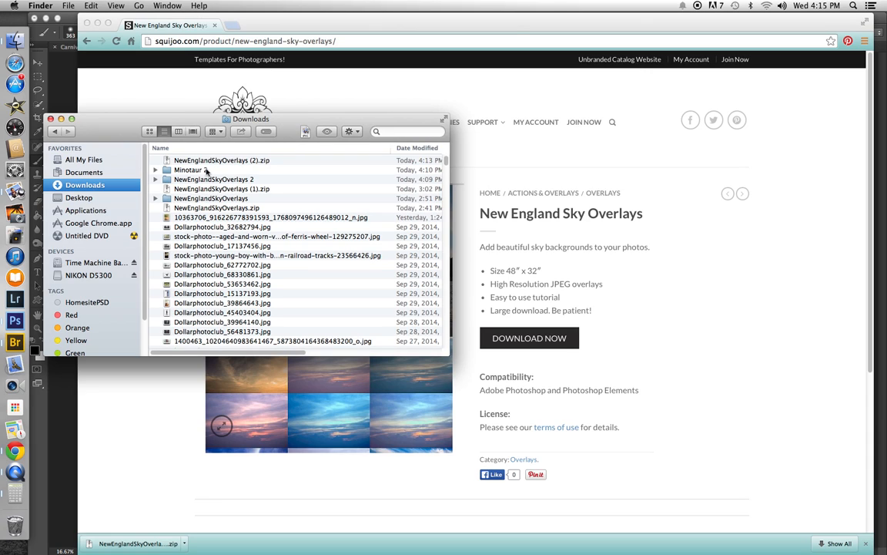
{"action": "left_click", "coordinate": [213, 180]}
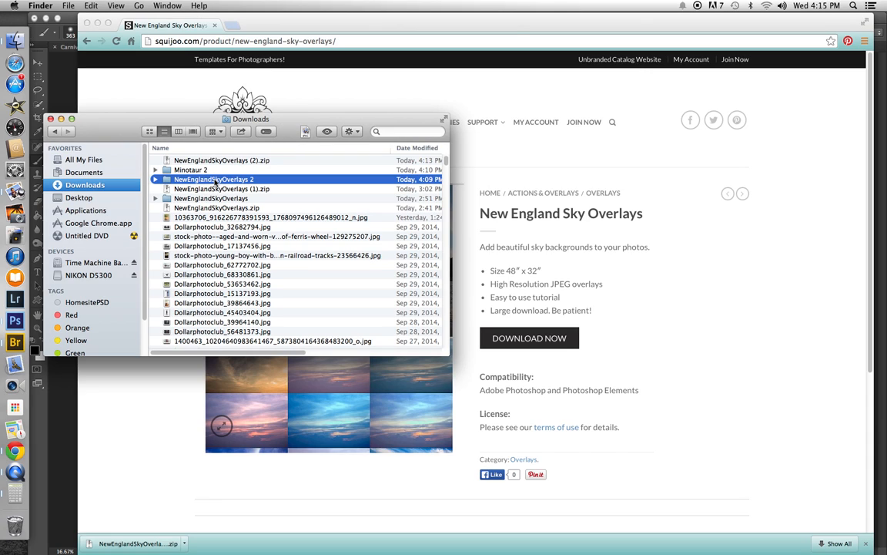
{"action": "double_click", "coordinate": [213, 184]}
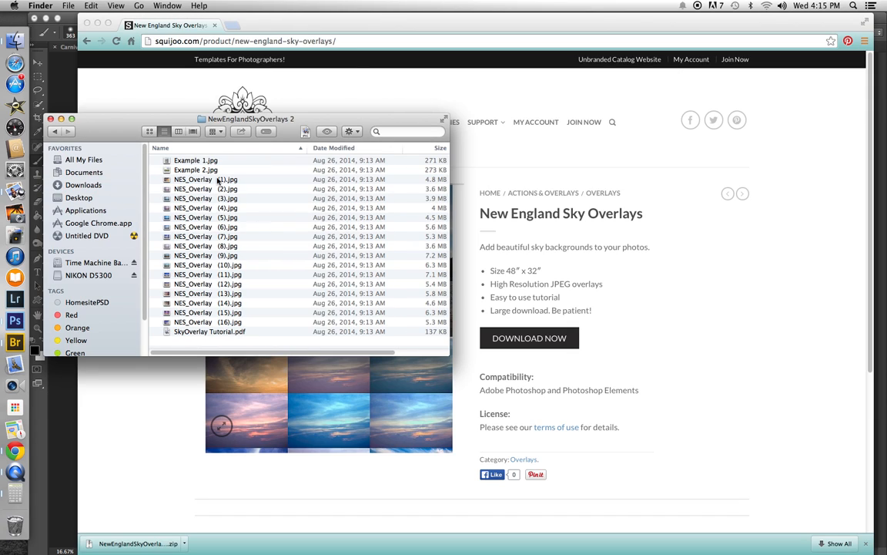
- Select the NES_Overlay (10).jpg sky image and switch to Photoshop
{"action": "left_click", "coordinate": [228, 322]}
{"action": "left_click", "coordinate": [224, 294]}
{"action": "left_click", "coordinate": [219, 245]}
{"action": "left_click", "coordinate": [222, 218]}
{"action": "left_click", "coordinate": [225, 265]}
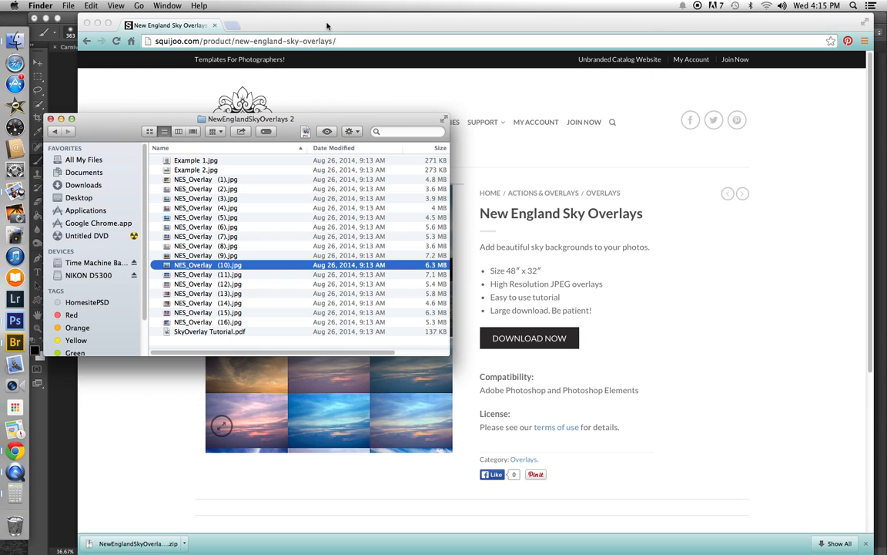
{"action": "left_click", "coordinate": [66, 90]}
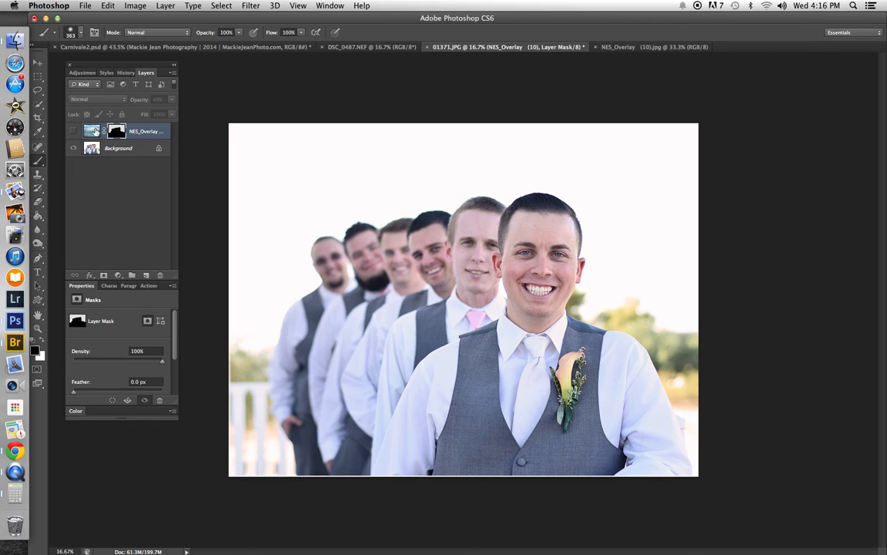
{"action": "left_click", "coordinate": [85, 6]}
{"action": "left_click", "coordinate": [97, 179]}
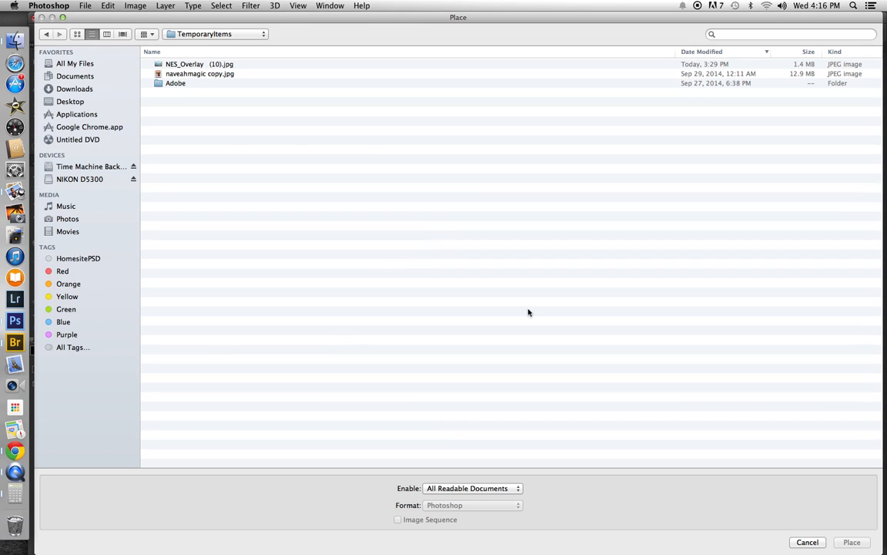
{"action": "left_click", "coordinate": [807, 542]}
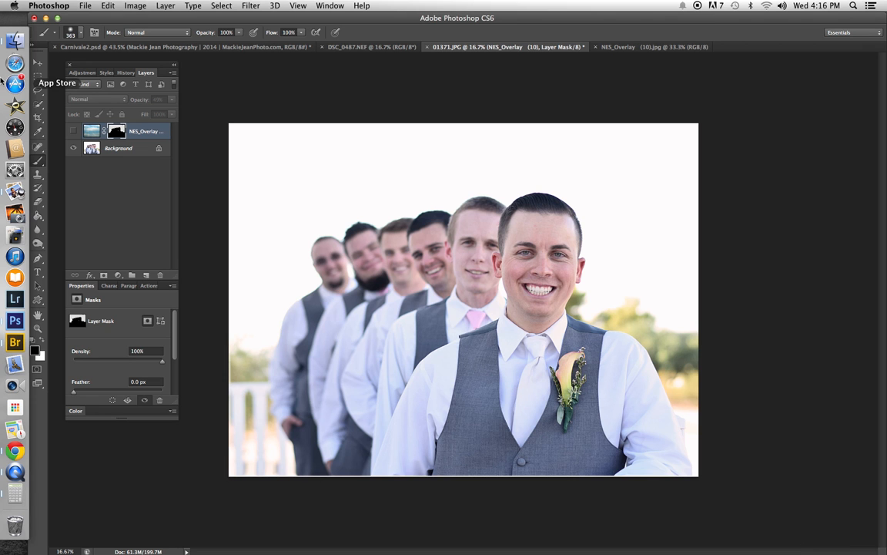
- Place NES_Overlay (10).jpg from the Finder folder into the 01371.JPG groomsmen photo in Photoshop as a new layer
{"action": "left_click", "coordinate": [9, 40]}
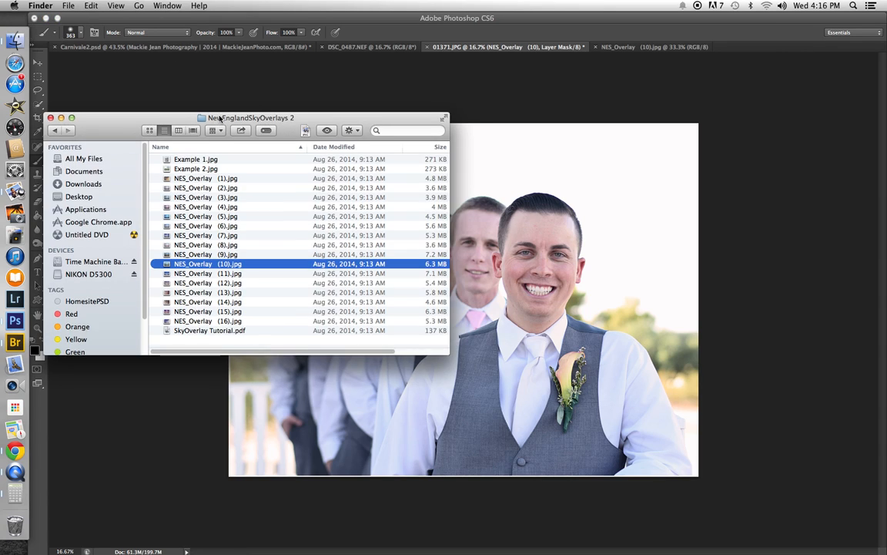
{"action": "left_click_drag", "start_coordinate": [257, 128], "coordinate": [129, 103]}
{"action": "left_click_drag", "start_coordinate": [100, 242], "coordinate": [670, 254]}
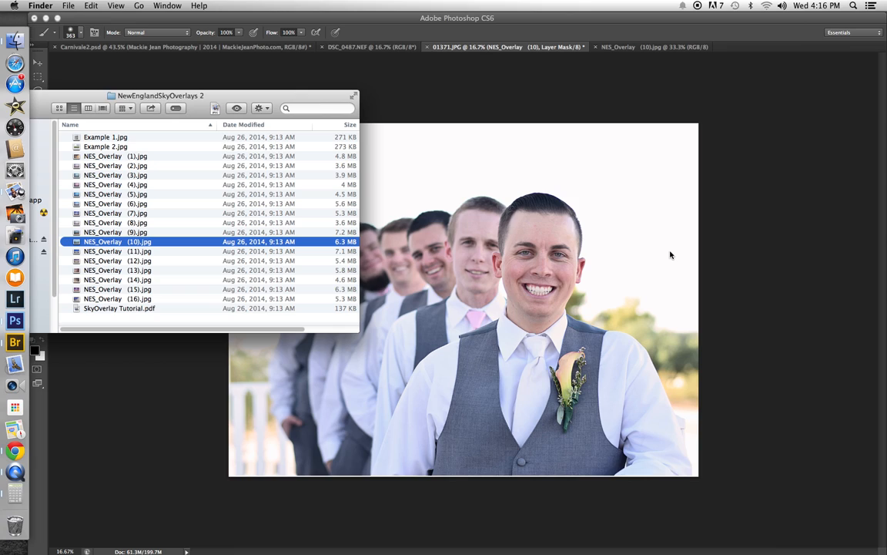
{"action": "left_click_drag", "start_coordinate": [133, 241], "coordinate": [786, 191]}
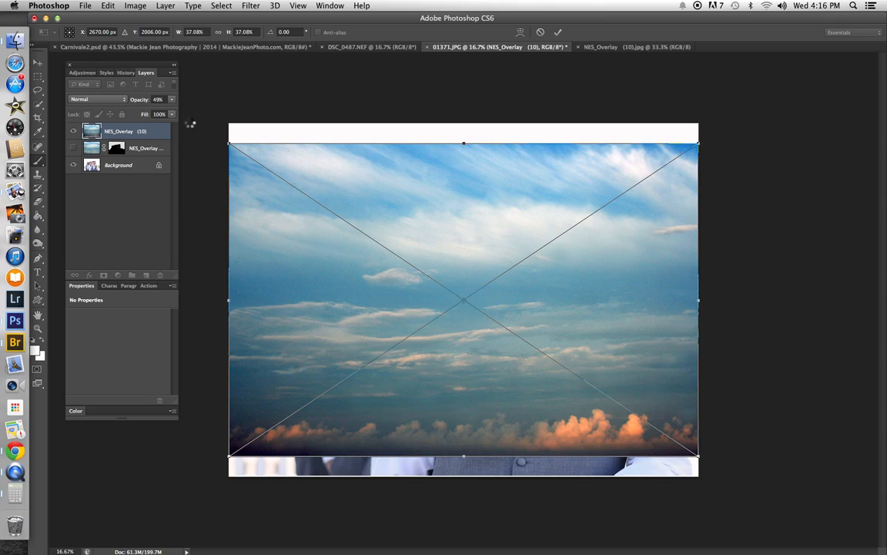
{"action": "key", "text": "Return"}
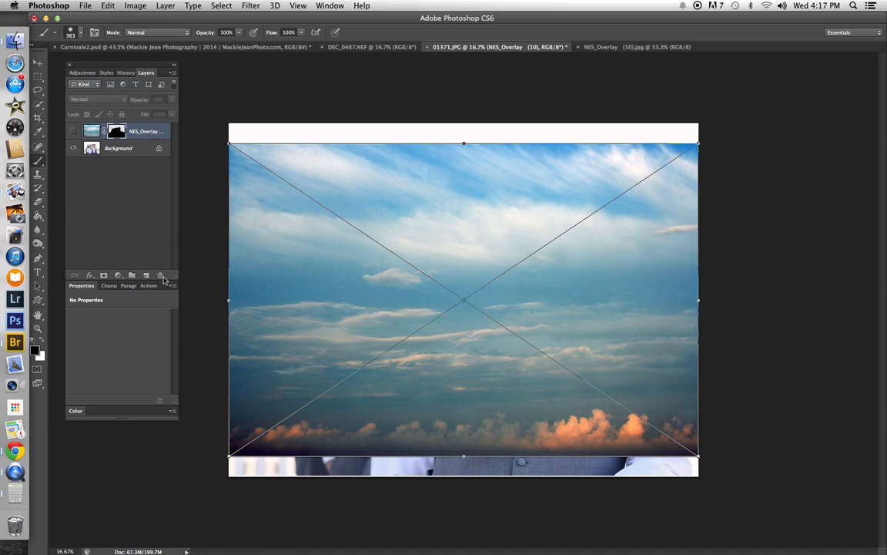
{"action": "key", "text": "Return"}
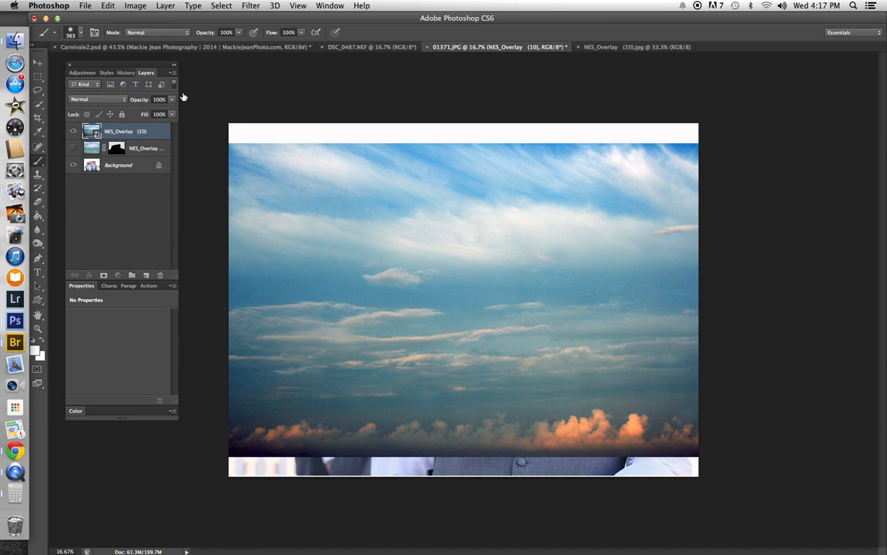
- Delete the old hidden overlay layer with its mask and set the new sky overlay's opacity to 50%
{"action": "left_click_drag", "start_coordinate": [135, 146], "coordinate": [159, 275]}
{"action": "left_click", "coordinate": [93, 132]}
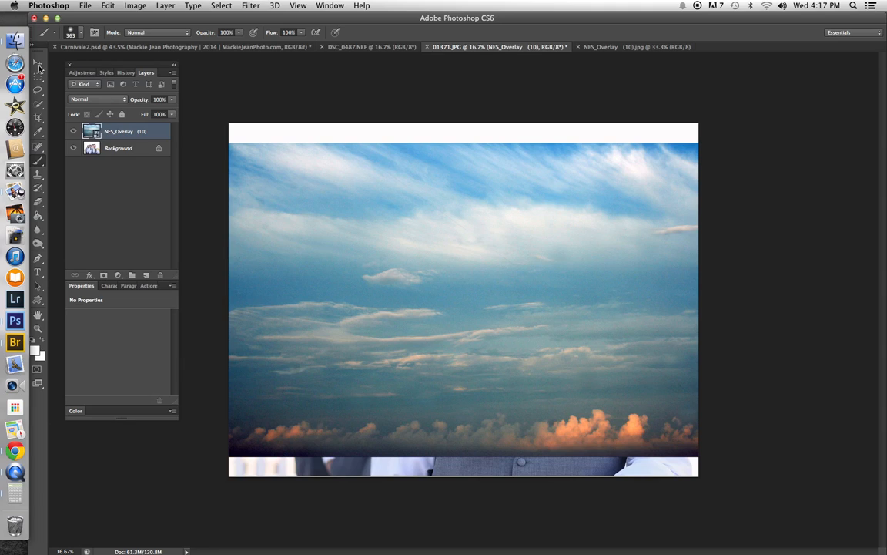
{"action": "key", "text": "v"}
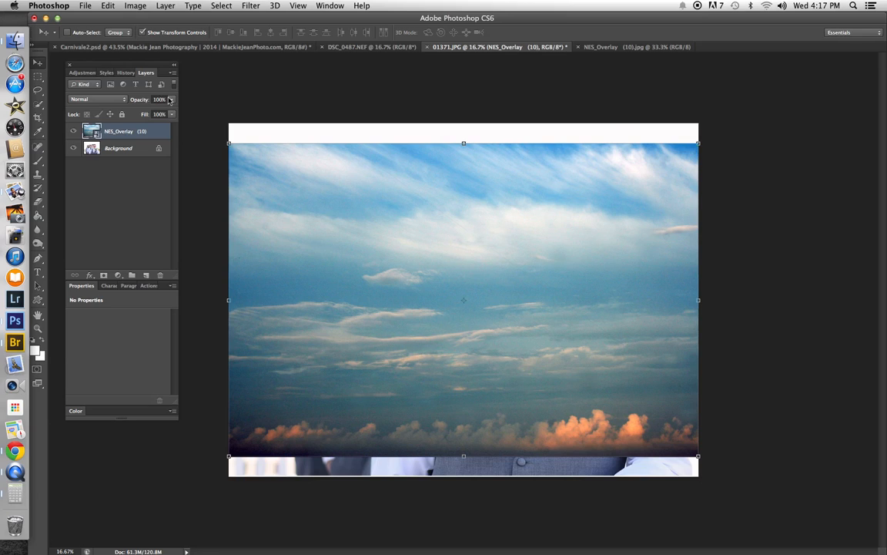
{"action": "left_click_drag", "start_coordinate": [171, 99], "coordinate": [146, 111]}
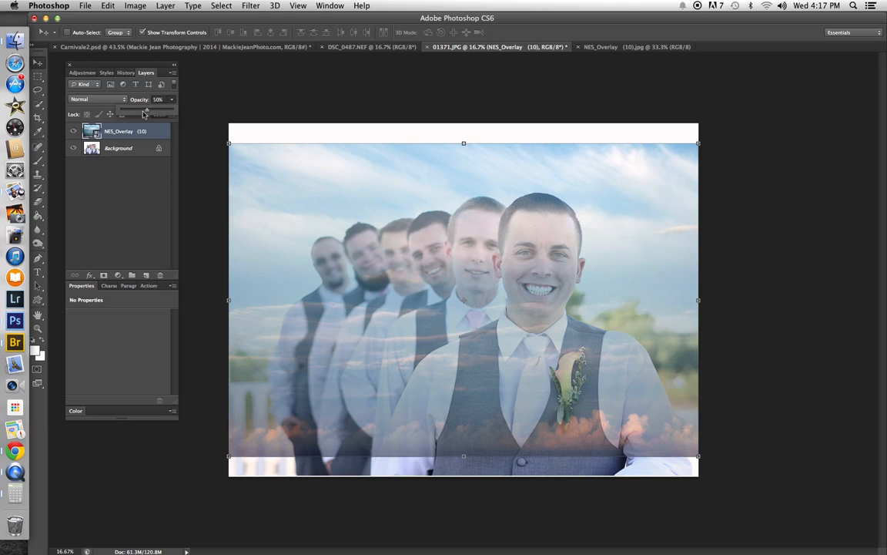
- Enlarge the sky overlay to about 50% width and 58% height, positioned over the whole photo, and restore its opacity to 100%
{"action": "left_click", "coordinate": [570, 192]}
{"action": "mouse_move", "coordinate": [571, 181]}
{"action": "left_mouse_down"}
{"action": "mouse_move", "coordinate": [566, 142]}
{"action": "mouse_move", "coordinate": [574, 197]}
{"action": "left_mouse_up"}
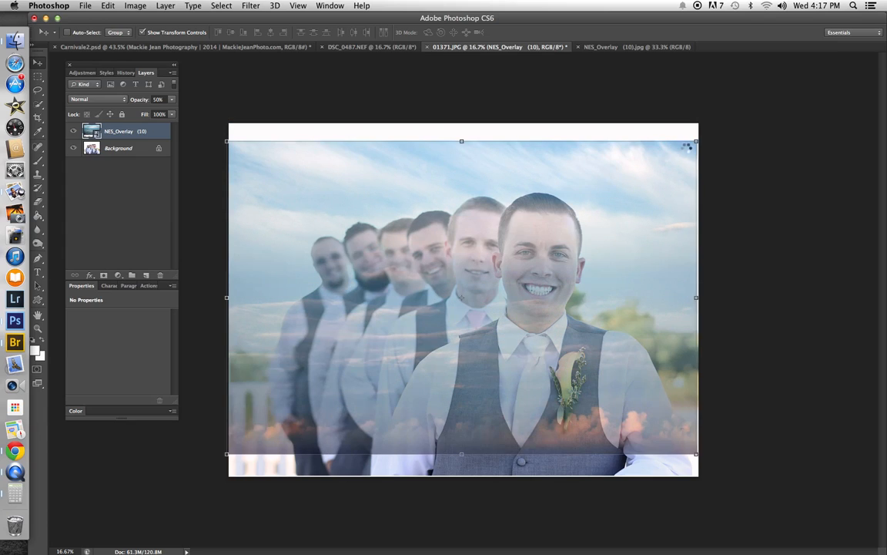
{"action": "key", "text": "ctrl+t"}
{"action": "left_click_drag", "start_coordinate": [774, 57], "coordinate": [773, 50]}
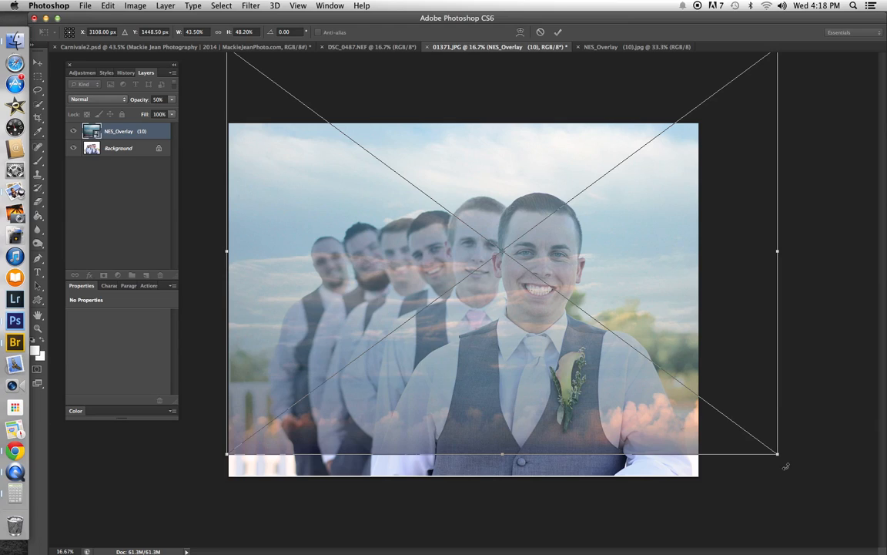
{"action": "left_click_drag", "start_coordinate": [780, 456], "coordinate": [861, 533]}
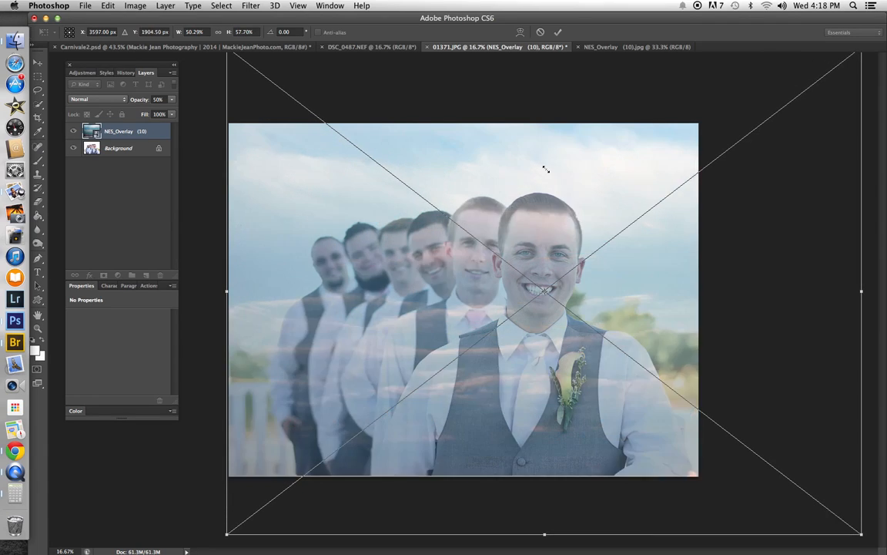
{"action": "left_click_drag", "start_coordinate": [539, 183], "coordinate": [489, 224]}
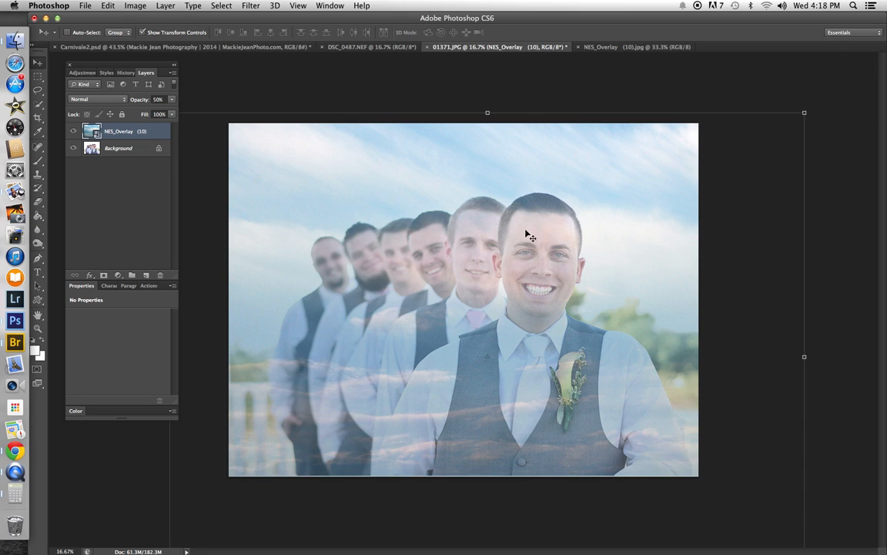
{"action": "left_click_drag", "start_coordinate": [174, 103], "coordinate": [227, 108]}
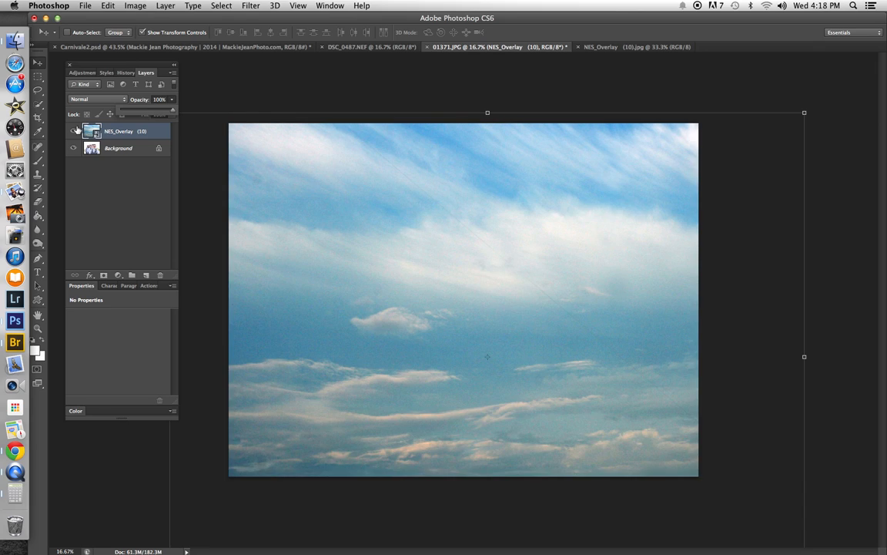
- Try a white layer mask on the sky overlay, toggling the layer's visibility, and delete the mask
{"action": "left_click", "coordinate": [105, 276]}
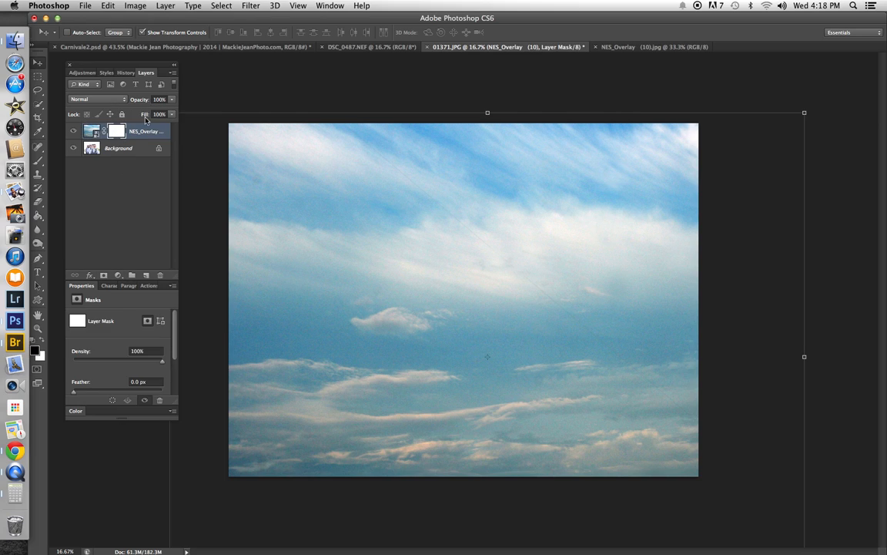
{"action": "left_click", "coordinate": [73, 131]}
{"action": "left_click", "coordinate": [73, 131]}
{"action": "left_click", "coordinate": [73, 131]}
{"action": "left_click", "coordinate": [73, 131]}
{"action": "left_click_drag", "start_coordinate": [114, 133], "coordinate": [159, 275]}
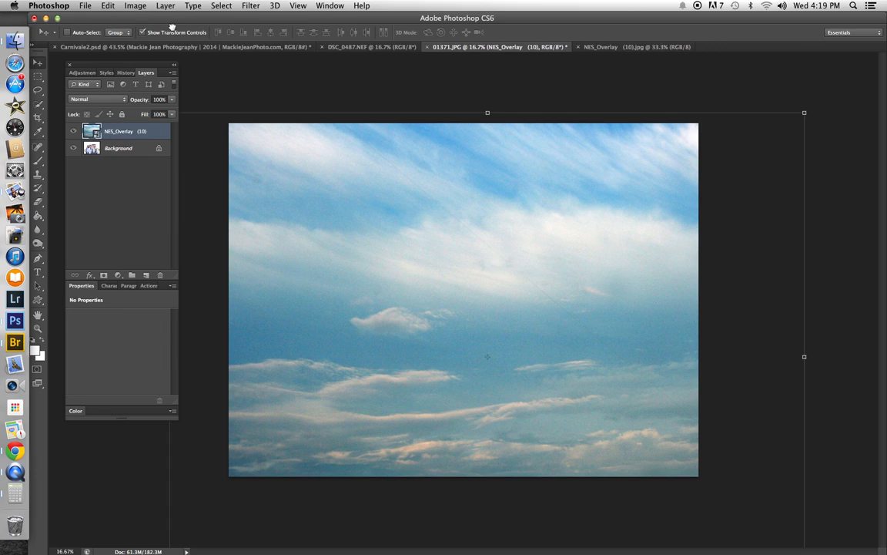
- Add a Hide All layer mask to the NES_Overlay (10) layer
{"action": "left_click", "coordinate": [165, 6]}
{"action": "mouse_move", "coordinate": [201, 141]}
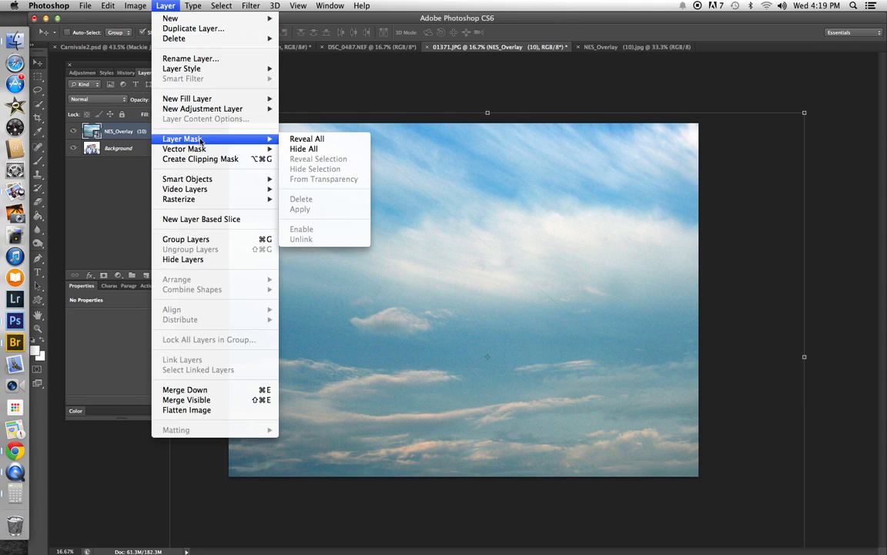
{"action": "left_click", "coordinate": [311, 148]}
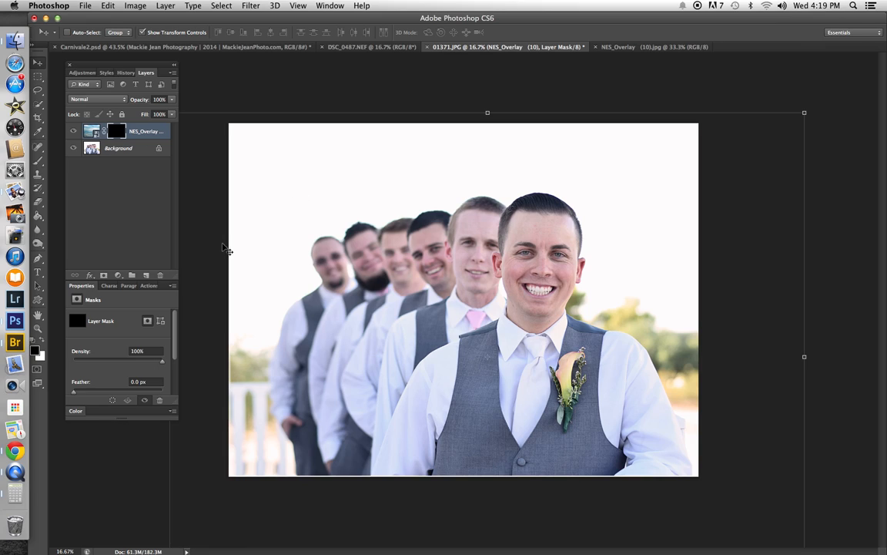
- Set up the Brush tool with white as foreground colour, 14% hardness and a 500 px size
{"action": "left_click", "coordinate": [37, 160]}
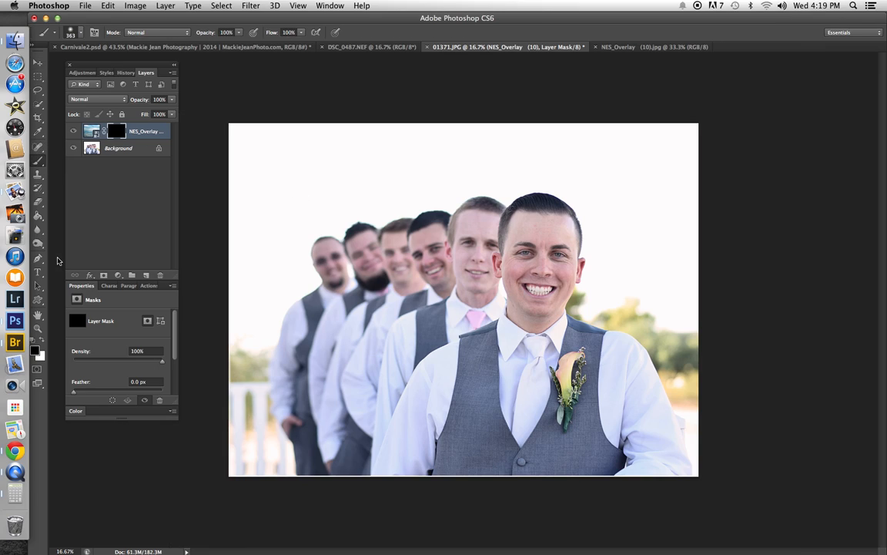
{"action": "left_click", "coordinate": [34, 355]}
{"action": "left_click", "coordinate": [77, 37]}
{"action": "left_click", "coordinate": [59, 90]}
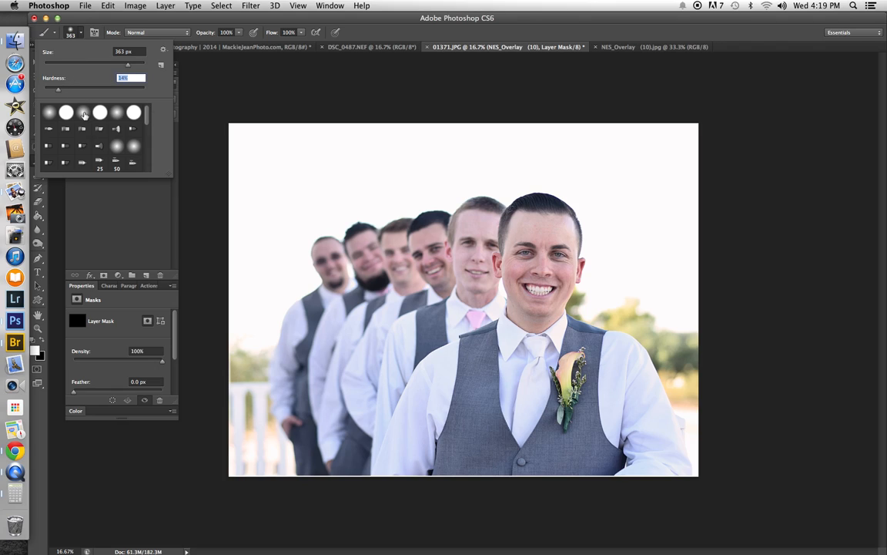
{"action": "left_click_drag", "start_coordinate": [132, 68], "coordinate": [136, 65]}
- Paint white on the layer mask across the background above and around the groomsmen to reveal the sky
{"action": "left_click", "coordinate": [633, 171]}
{"action": "mouse_move", "coordinate": [628, 154]}
{"action": "left_mouse_down"}
{"action": "mouse_move", "coordinate": [667, 172]}
{"action": "mouse_move", "coordinate": [663, 146]}
{"action": "mouse_move", "coordinate": [648, 174]}
{"action": "mouse_move", "coordinate": [661, 149]}
{"action": "mouse_move", "coordinate": [648, 141]}
{"action": "mouse_move", "coordinate": [652, 209]}
{"action": "mouse_move", "coordinate": [672, 177]}
{"action": "mouse_move", "coordinate": [590, 170]}
{"action": "mouse_move", "coordinate": [574, 154]}
{"action": "left_mouse_up"}
{"action": "mouse_move", "coordinate": [520, 138]}
{"action": "left_mouse_down"}
{"action": "mouse_move", "coordinate": [496, 168]}
{"action": "mouse_move", "coordinate": [470, 131]}
{"action": "mouse_move", "coordinate": [411, 151]}
{"action": "mouse_move", "coordinate": [441, 145]}
{"action": "mouse_move", "coordinate": [429, 144]}
{"action": "mouse_move", "coordinate": [446, 194]}
{"action": "mouse_move", "coordinate": [503, 185]}
{"action": "mouse_move", "coordinate": [580, 192]}
{"action": "mouse_move", "coordinate": [600, 229]}
{"action": "mouse_move", "coordinate": [589, 306]}
{"action": "mouse_move", "coordinate": [632, 291]}
{"action": "mouse_move", "coordinate": [681, 327]}
{"action": "mouse_move", "coordinate": [691, 301]}
{"action": "mouse_move", "coordinate": [665, 243]}
{"action": "mouse_move", "coordinate": [698, 221]}
{"action": "mouse_move", "coordinate": [623, 250]}
{"action": "mouse_move", "coordinate": [667, 267]}
{"action": "mouse_move", "coordinate": [501, 124]}
{"action": "mouse_move", "coordinate": [406, 162]}
{"action": "mouse_move", "coordinate": [359, 207]}
{"action": "mouse_move", "coordinate": [369, 208]}
{"action": "mouse_move", "coordinate": [330, 229]}
{"action": "mouse_move", "coordinate": [253, 335]}
{"action": "mouse_move", "coordinate": [220, 313]}
{"action": "mouse_move", "coordinate": [246, 150]}
{"action": "mouse_move", "coordinate": [274, 246]}
{"action": "mouse_move", "coordinate": [294, 219]}
{"action": "mouse_move", "coordinate": [270, 238]}
{"action": "mouse_move", "coordinate": [229, 163]}
{"action": "mouse_move", "coordinate": [240, 249]}
{"action": "mouse_move", "coordinate": [280, 150]}
{"action": "mouse_move", "coordinate": [260, 342]}
{"action": "mouse_move", "coordinate": [282, 292]}
{"action": "mouse_move", "coordinate": [308, 274]}
{"action": "mouse_move", "coordinate": [311, 236]}
{"action": "mouse_move", "coordinate": [426, 188]}
{"action": "mouse_move", "coordinate": [448, 198]}
{"action": "mouse_move", "coordinate": [548, 179]}
{"action": "mouse_move", "coordinate": [579, 199]}
{"action": "mouse_move", "coordinate": [556, 188]}
{"action": "mouse_move", "coordinate": [567, 205]}
{"action": "mouse_move", "coordinate": [551, 190]}
{"action": "mouse_move", "coordinate": [569, 189]}
{"action": "mouse_move", "coordinate": [542, 54]}
{"action": "left_mouse_up"}
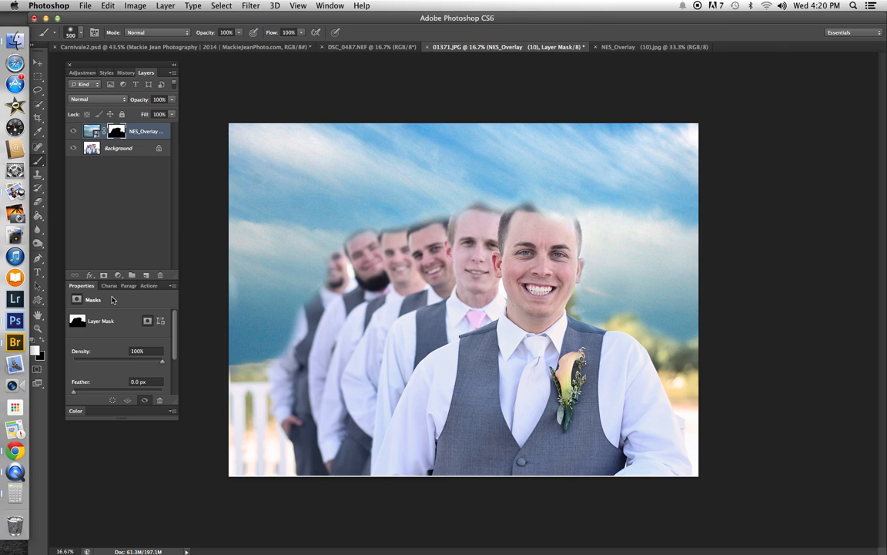
- Set the brush to black at about 59% hardness and paint the sky mask off the groomsmen's heads and shoulders
{"action": "key", "text": "x"}
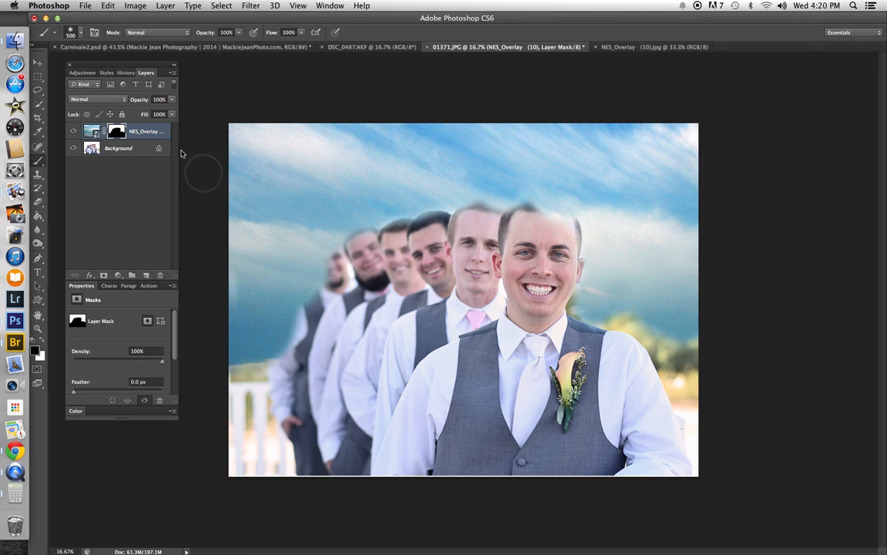
{"action": "left_click", "coordinate": [69, 35]}
{"action": "left_click_drag", "start_coordinate": [59, 90], "coordinate": [64, 94]}
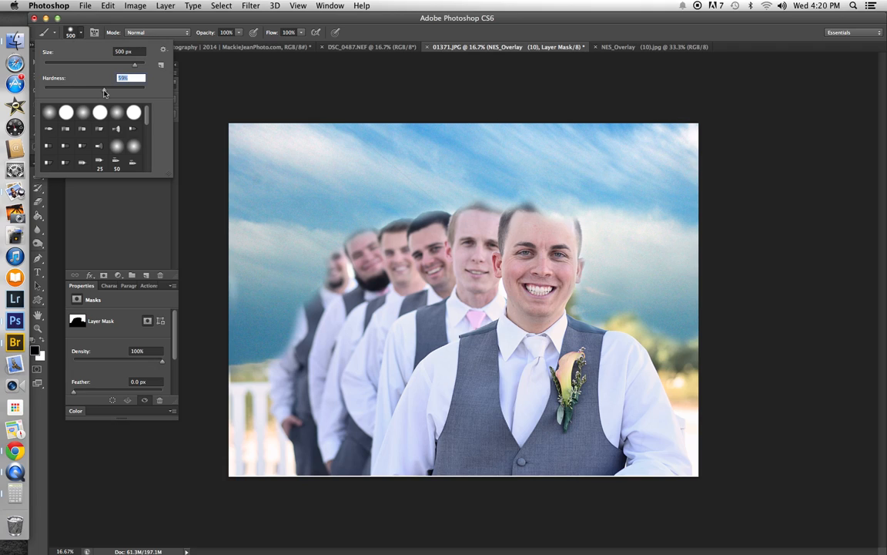
{"action": "mouse_move", "coordinate": [542, 242]}
{"action": "left_mouse_down"}
{"action": "mouse_move", "coordinate": [557, 234]}
{"action": "mouse_move", "coordinate": [432, 209]}
{"action": "left_mouse_up"}
{"action": "mouse_move", "coordinate": [409, 244]}
{"action": "left_mouse_down"}
{"action": "mouse_move", "coordinate": [362, 209]}
{"action": "mouse_move", "coordinate": [327, 215]}
{"action": "mouse_move", "coordinate": [364, 244]}
{"action": "mouse_move", "coordinate": [304, 243]}
{"action": "mouse_move", "coordinate": [293, 231]}
{"action": "mouse_move", "coordinate": [321, 328]}
{"action": "mouse_move", "coordinate": [279, 286]}
{"action": "mouse_move", "coordinate": [253, 327]}
{"action": "mouse_move", "coordinate": [290, 353]}
{"action": "left_mouse_up"}
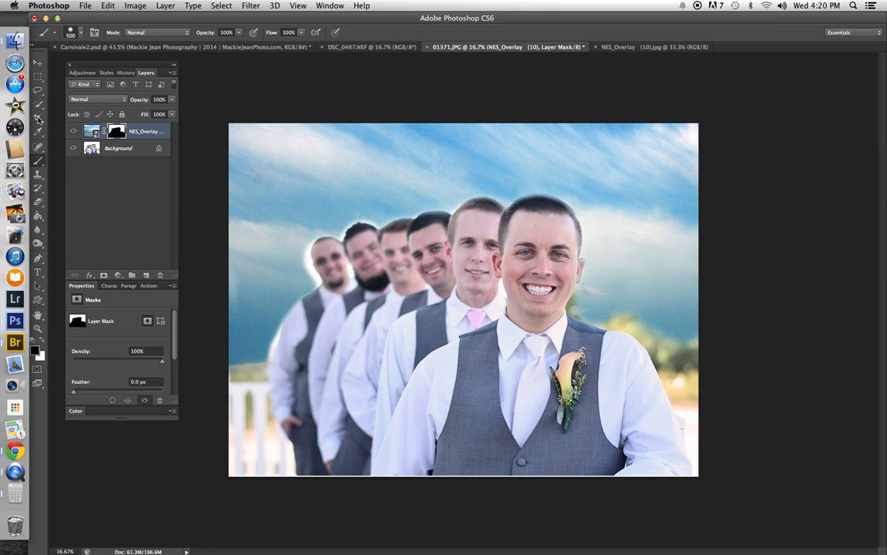
- Lower the NES_Overlay (10) layer's opacity to 56%
{"action": "left_click", "coordinate": [171, 100]}
{"action": "left_click", "coordinate": [151, 114]}
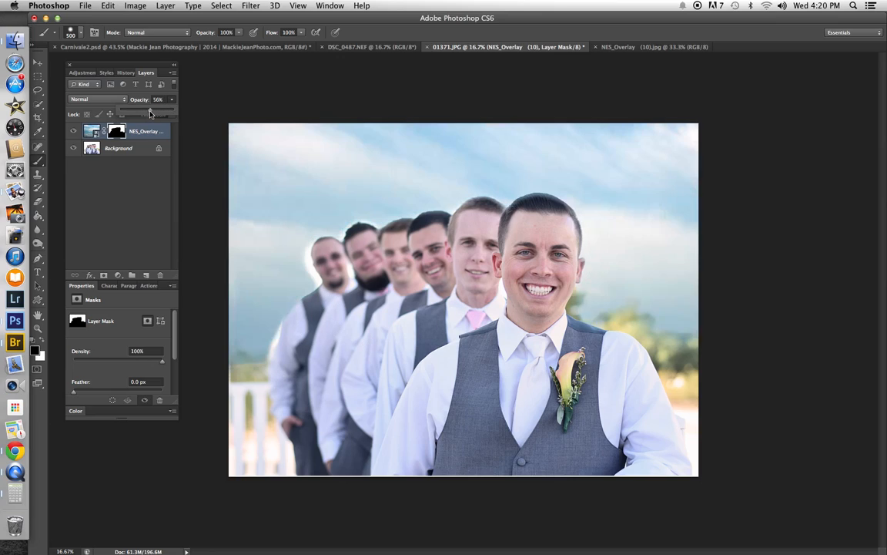
{"action": "left_click_drag", "start_coordinate": [140, 112], "coordinate": [149, 115]}
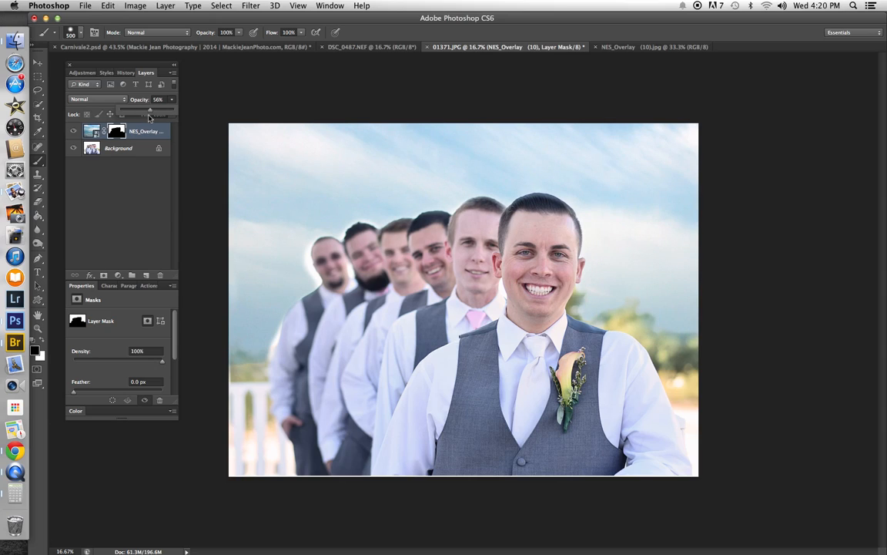
- Paint white on the layer mask around the groomsmen's heads and the rear man's shoulder to fill the white halos with sky
{"action": "left_click", "coordinate": [41, 342]}
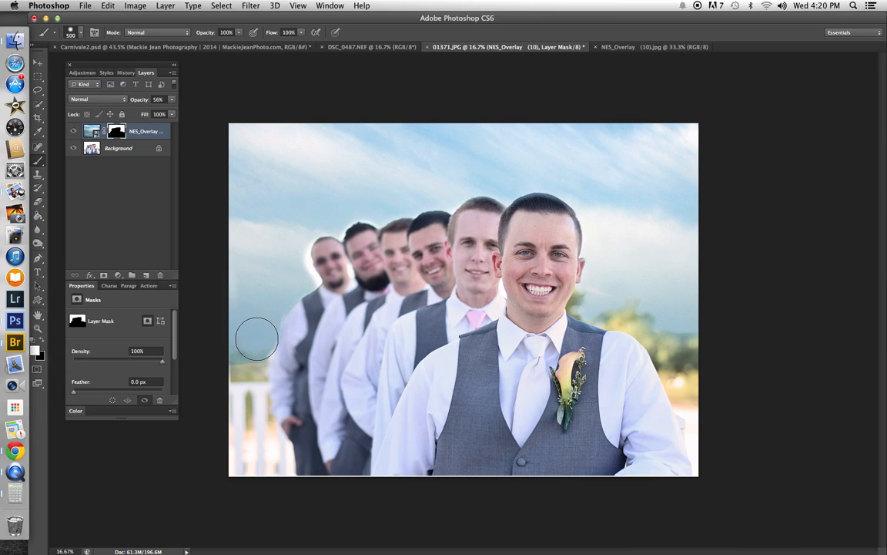
{"action": "mouse_move", "coordinate": [311, 263]}
{"action": "left_mouse_down"}
{"action": "mouse_move", "coordinate": [293, 271]}
{"action": "mouse_move", "coordinate": [287, 253]}
{"action": "mouse_move", "coordinate": [305, 229]}
{"action": "left_mouse_up"}
{"action": "left_click", "coordinate": [289, 278]}
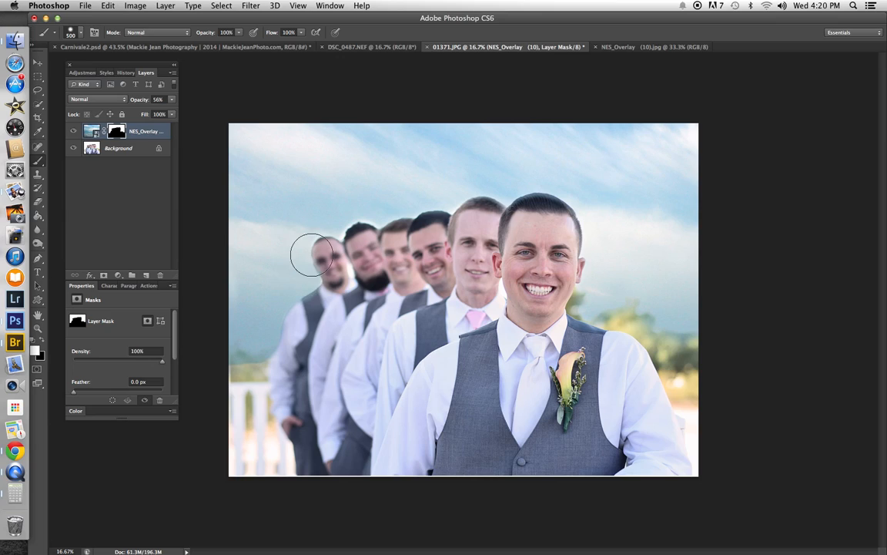
{"action": "left_click_drag", "start_coordinate": [337, 215], "coordinate": [362, 208]}
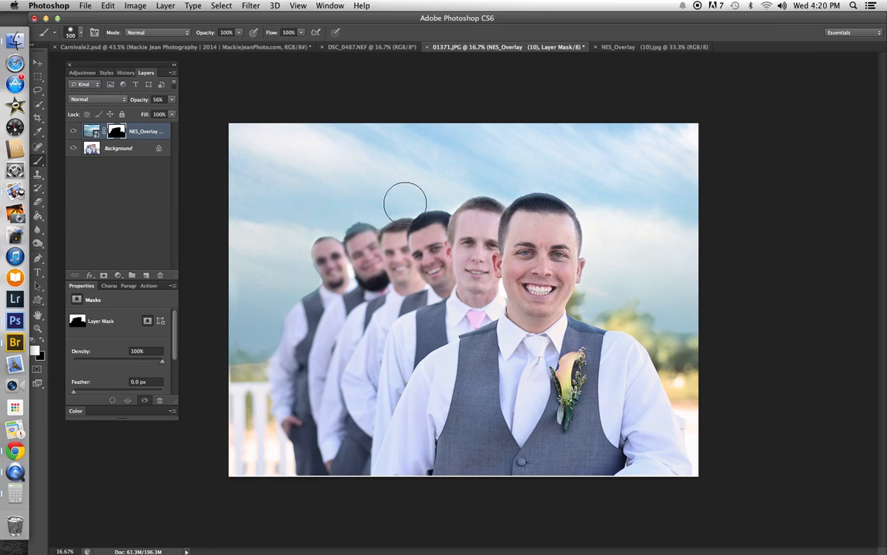
{"action": "left_click_drag", "start_coordinate": [459, 191], "coordinate": [500, 175]}
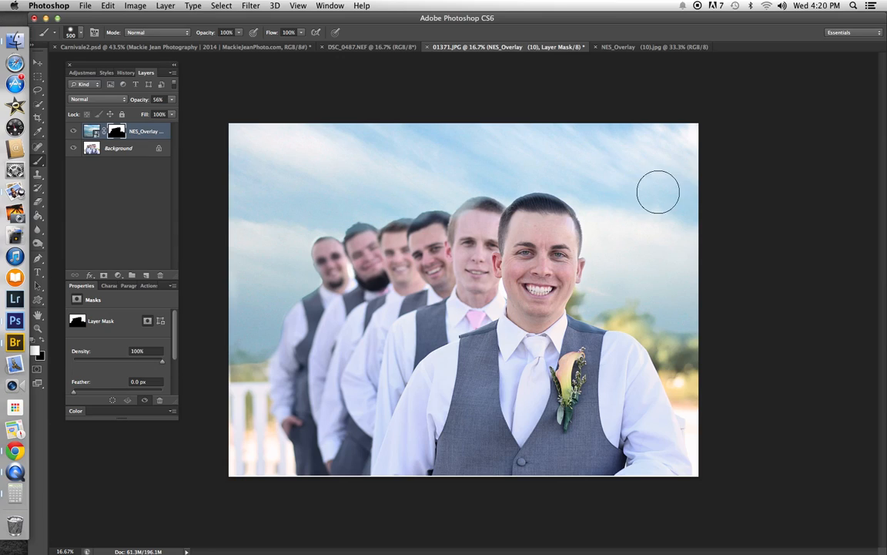
- Paint black on the layer mask over the groomsmen's hair and faces to remove the sky spill
{"action": "left_click", "coordinate": [42, 340]}
{"action": "mouse_move", "coordinate": [405, 245]}
{"action": "left_mouse_down"}
{"action": "mouse_move", "coordinate": [428, 234]}
{"action": "mouse_move", "coordinate": [406, 240]}
{"action": "mouse_move", "coordinate": [478, 225]}
{"action": "left_mouse_up"}
{"action": "mouse_move", "coordinate": [367, 255]}
{"action": "left_mouse_down"}
{"action": "mouse_move", "coordinate": [355, 254]}
{"action": "mouse_move", "coordinate": [363, 248]}
{"action": "left_mouse_up"}
{"action": "left_click_drag", "start_coordinate": [499, 244], "coordinate": [539, 221]}
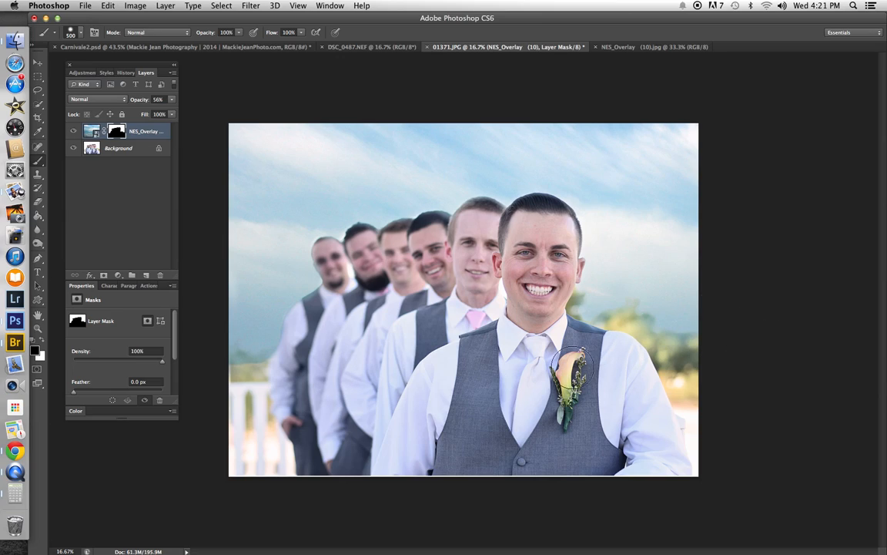
- Reduce the brush size to 101 px and the brush opacity to 81%
{"action": "left_click", "coordinate": [71, 31]}
{"action": "left_click", "coordinate": [82, 61]}
{"action": "left_click", "coordinate": [237, 34]}
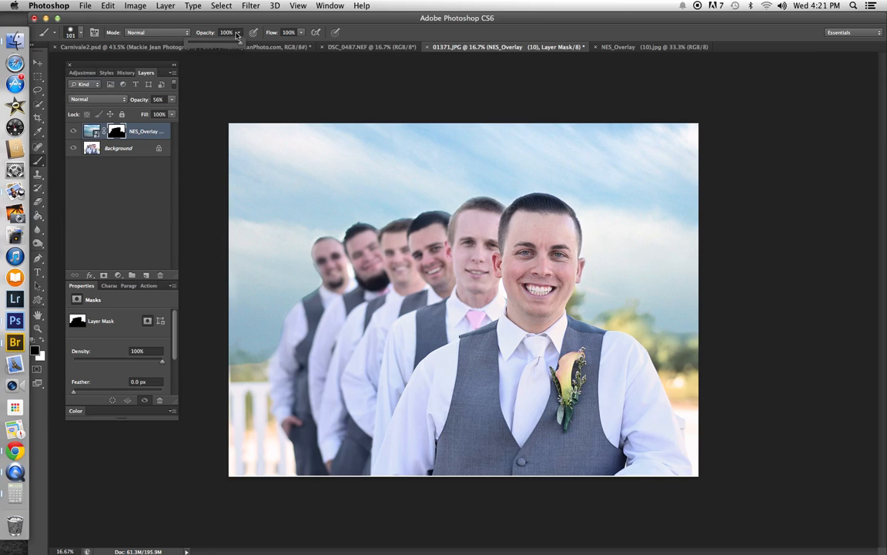
{"action": "left_click_drag", "start_coordinate": [236, 36], "coordinate": [220, 48]}
{"action": "left_click", "coordinate": [239, 34]}
{"action": "left_click_drag", "start_coordinate": [240, 44], "coordinate": [251, 44]}
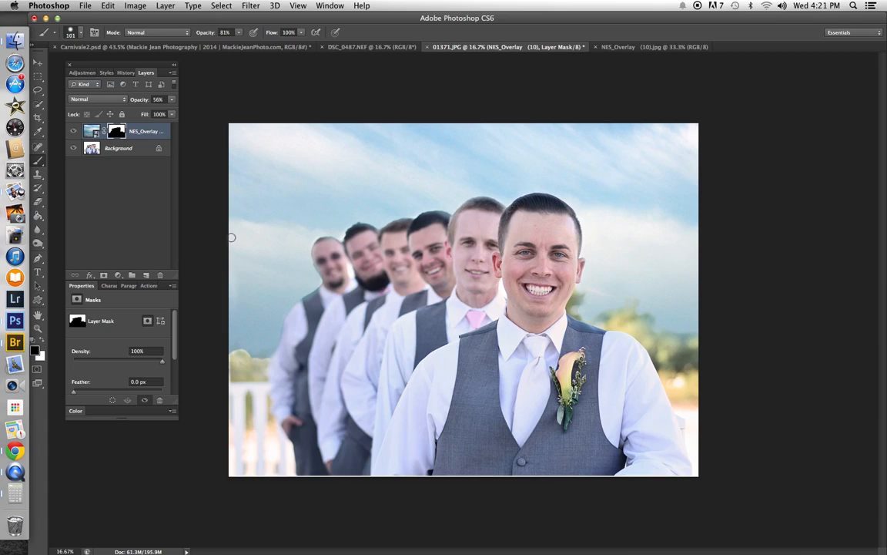
- Soften the brush to nearly zero hardness, set its opacity to 56%, and swap the foreground colour to white and back to black
{"action": "left_click", "coordinate": [70, 33]}
{"action": "left_click", "coordinate": [46, 88]}
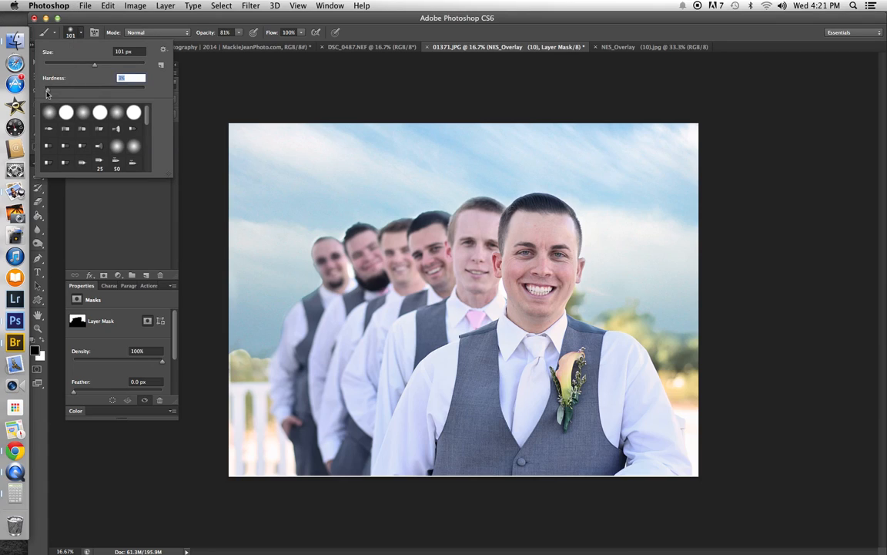
{"action": "key", "text": "Return"}
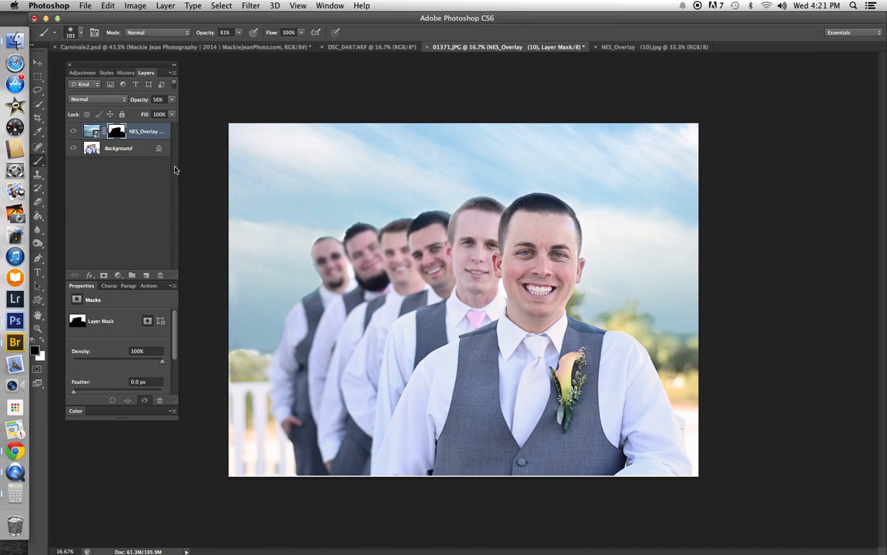
{"action": "left_click", "coordinate": [239, 34]}
{"action": "left_click", "coordinate": [228, 44]}
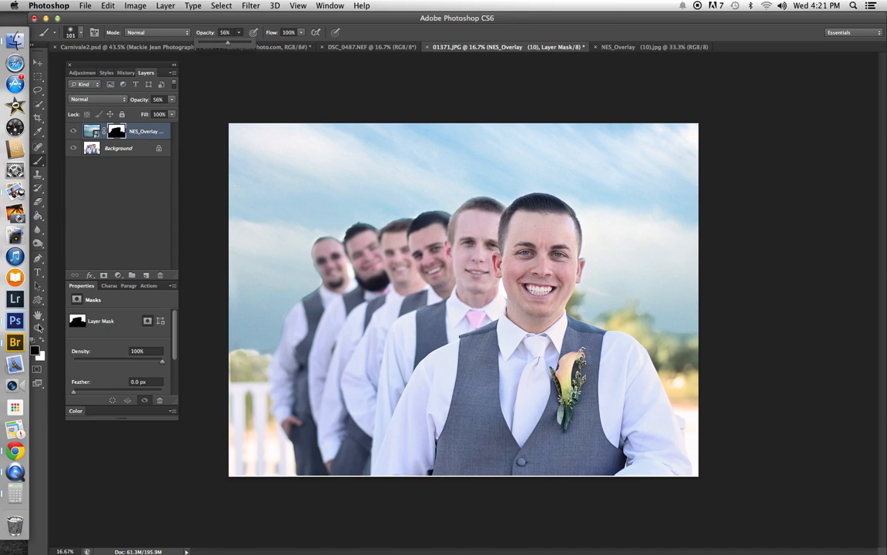
{"action": "left_click", "coordinate": [41, 347]}
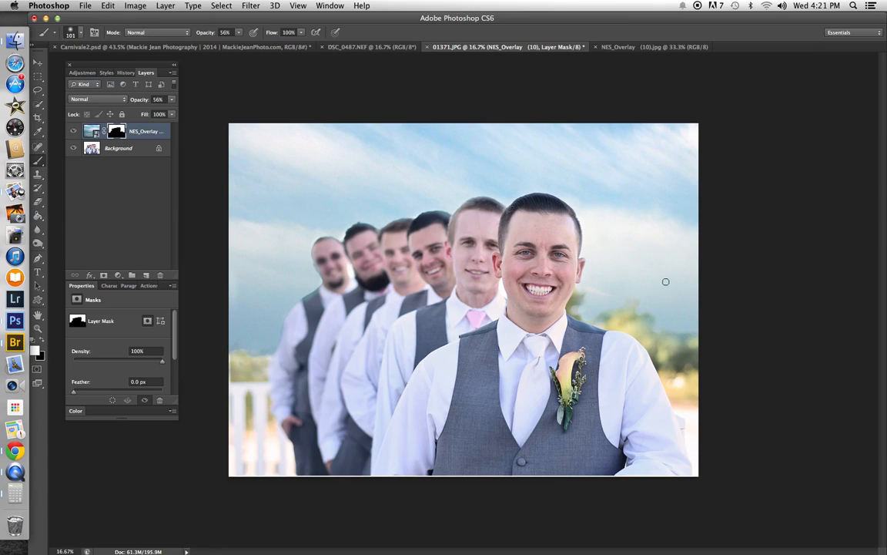
{"action": "key", "text": "x"}
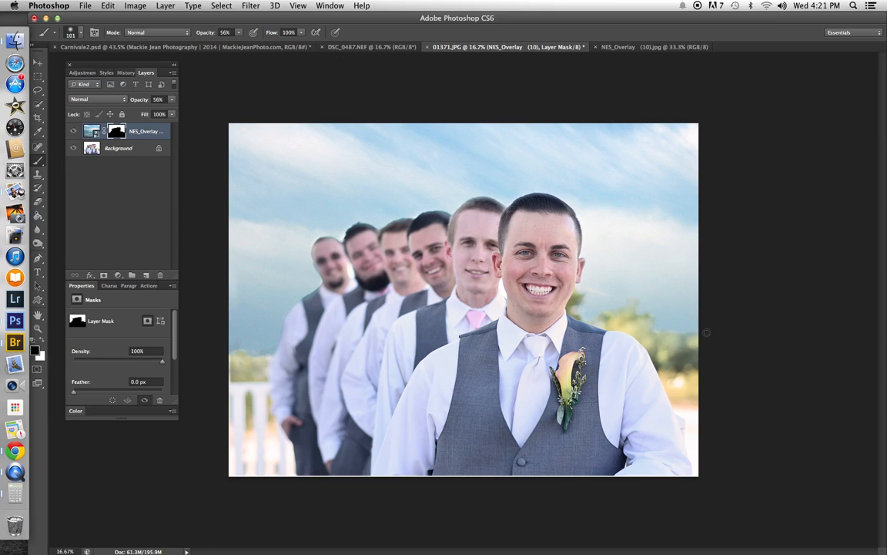
- Lower the NES_Overlay (10) layer's opacity to 50%
{"action": "left_click", "coordinate": [171, 100]}
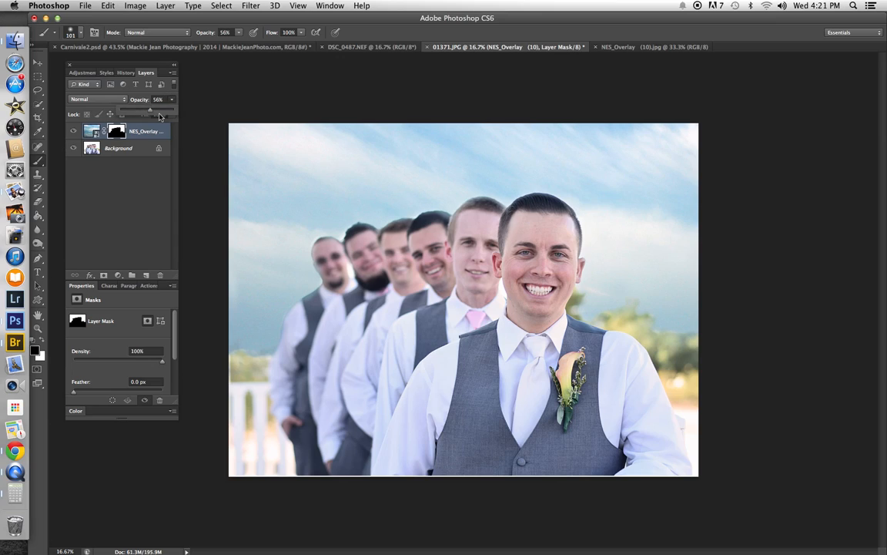
{"action": "mouse_move", "coordinate": [146, 109]}
{"action": "left_mouse_down"}
{"action": "mouse_move", "coordinate": [170, 114]}
{"action": "mouse_move", "coordinate": [143, 113]}
{"action": "mouse_move", "coordinate": [153, 112]}
{"action": "left_mouse_up"}
{"action": "left_click_drag", "start_coordinate": [150, 111], "coordinate": [147, 111]}
- Target the NES_Overlay (10) layer's image instead of its mask and rasterize the smart object with the Clone Stamp tool
{"action": "left_click", "coordinate": [90, 131]}
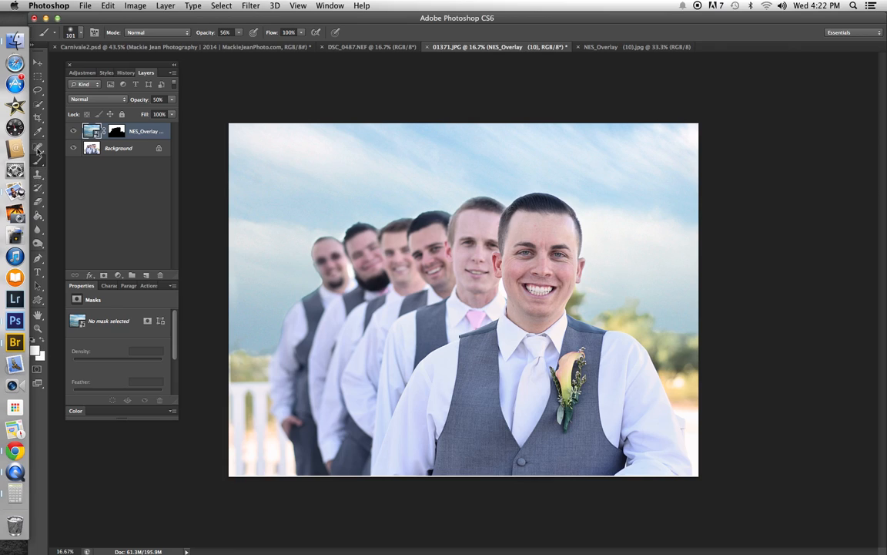
{"action": "key", "text": "s"}
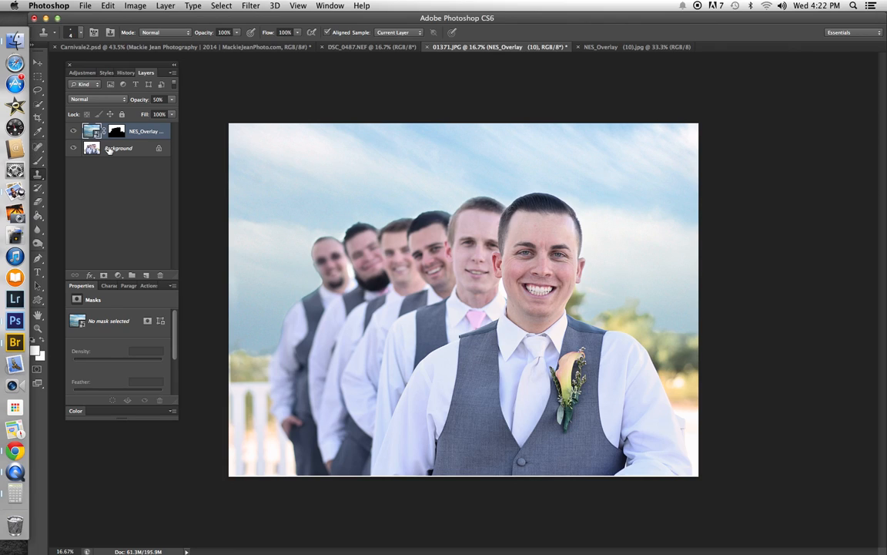
{"action": "left_click", "coordinate": [293, 175]}
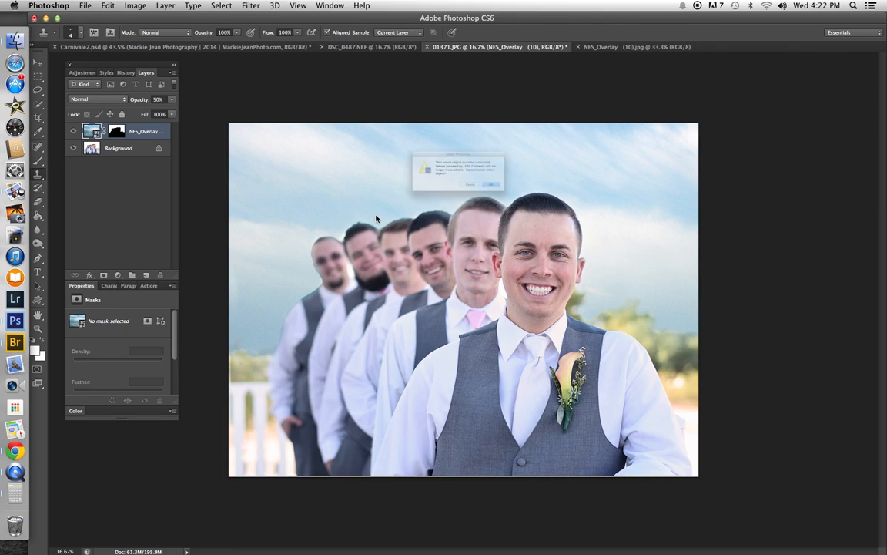
{"action": "left_click", "coordinate": [527, 204]}
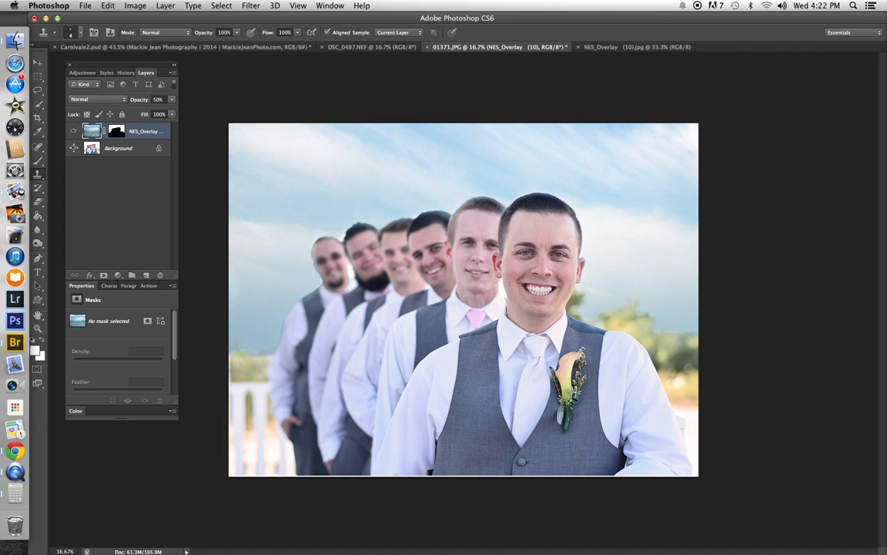
- Preview several Gaussian Blur strengths on the sky overlay and apply the blur with a 2.1 px radius
{"action": "left_click", "coordinate": [250, 6]}
{"action": "mouse_move", "coordinate": [339, 128]}
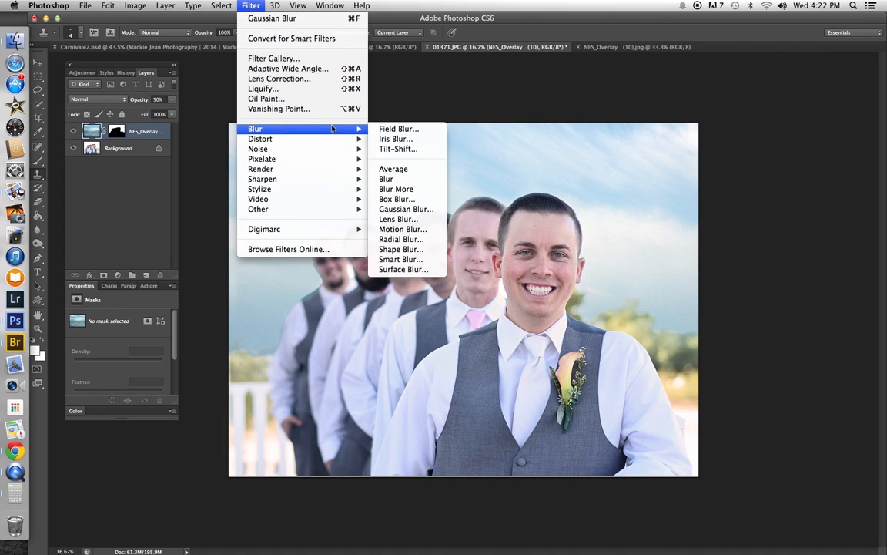
{"action": "left_click", "coordinate": [407, 209]}
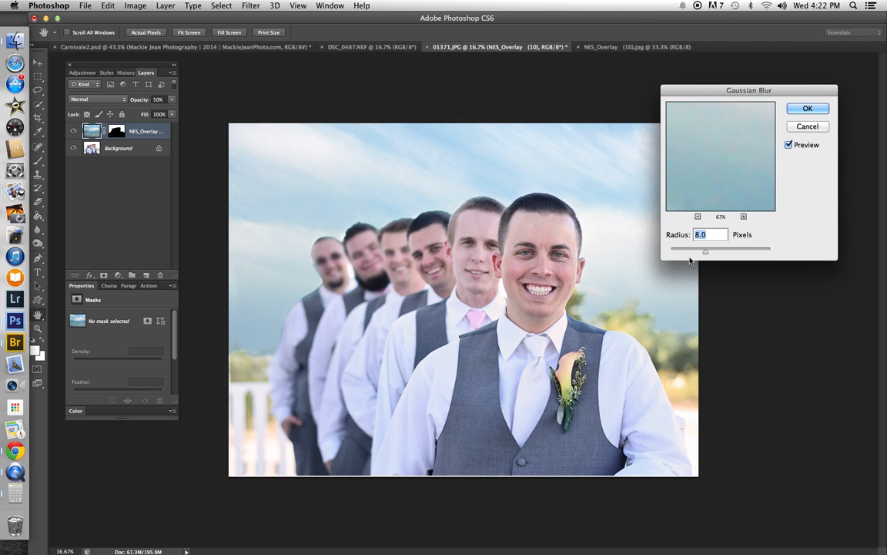
{"action": "left_click", "coordinate": [698, 218]}
{"action": "left_click_drag", "start_coordinate": [691, 252], "coordinate": [719, 252]}
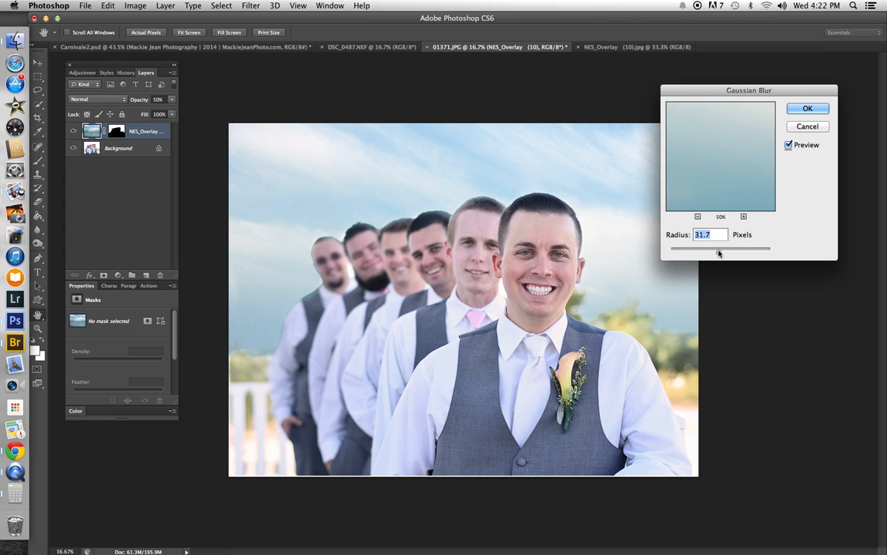
{"action": "left_click_drag", "start_coordinate": [716, 253], "coordinate": [729, 251]}
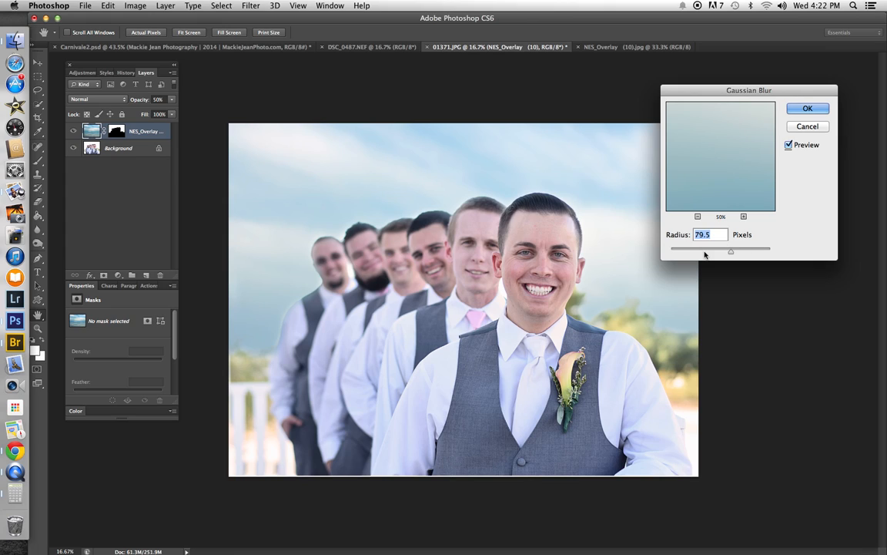
{"action": "left_click_drag", "start_coordinate": [731, 252], "coordinate": [674, 252]}
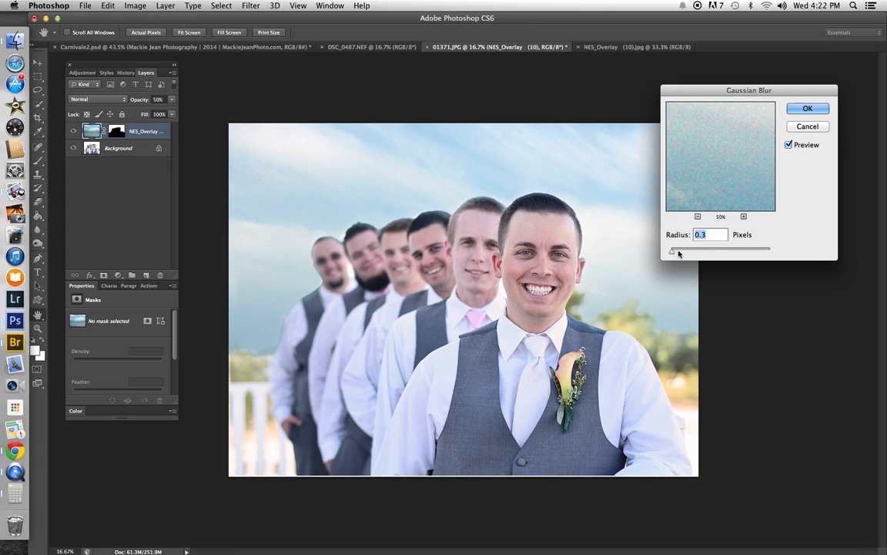
{"action": "left_click", "coordinate": [703, 252]}
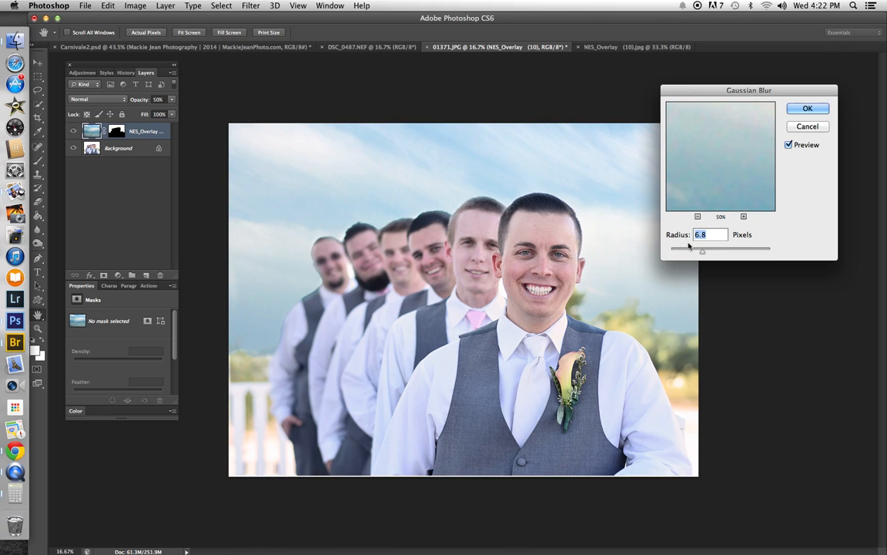
{"action": "left_click", "coordinate": [682, 251]}
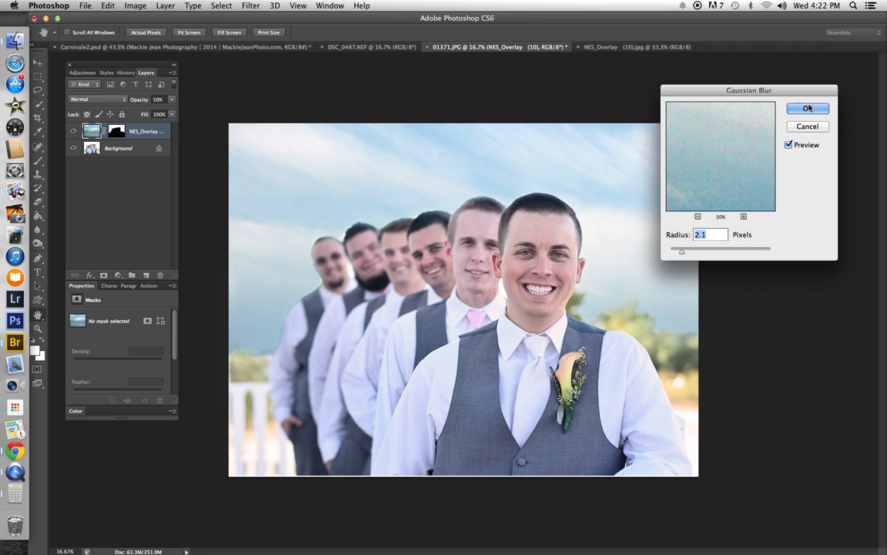
{"action": "left_click", "coordinate": [805, 108]}
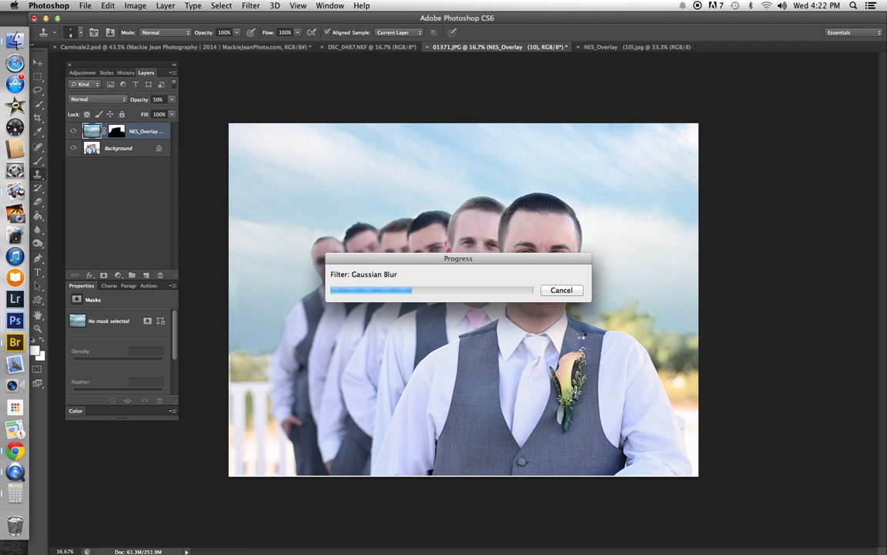
{"action": "left_click_drag", "start_coordinate": [473, 258], "coordinate": [639, 412]}
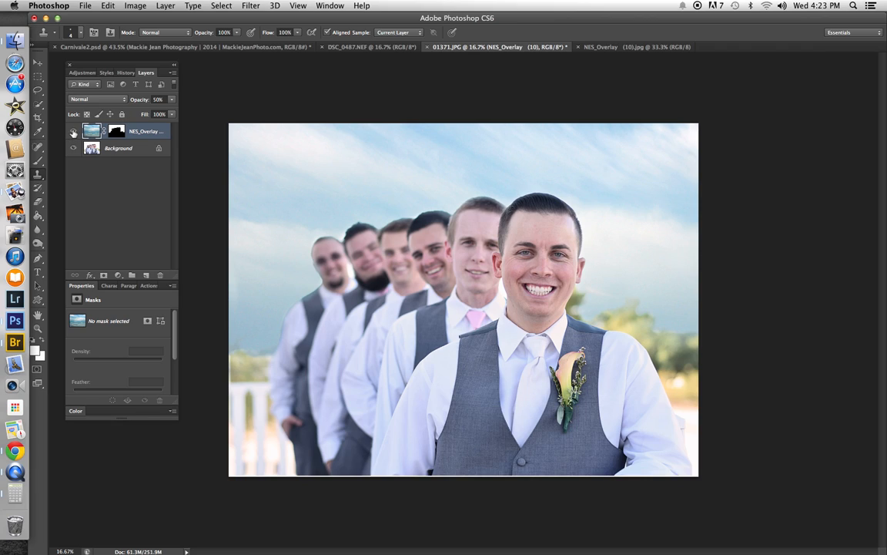
- Compare the photo with and without the sky by hiding and showing the NES_Overlay (10) layer
{"action": "left_click", "coordinate": [73, 132]}
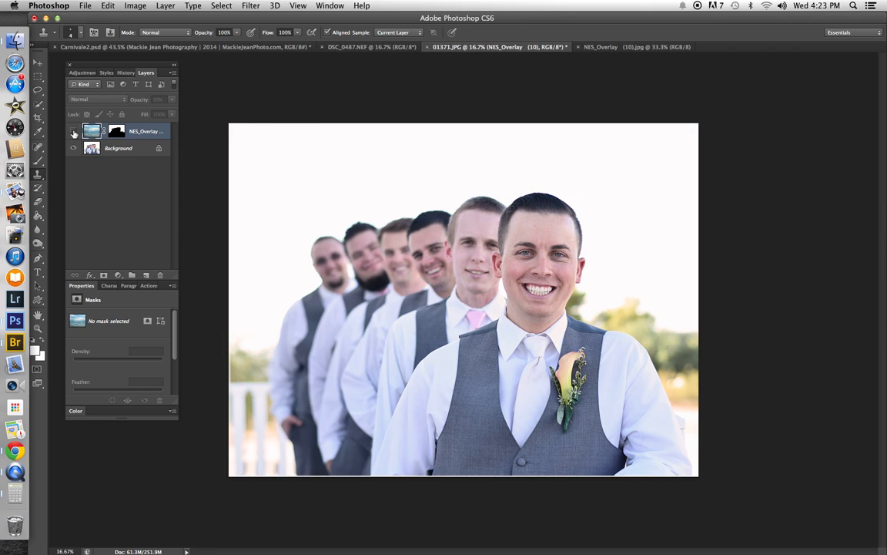
{"action": "left_click", "coordinate": [74, 131]}
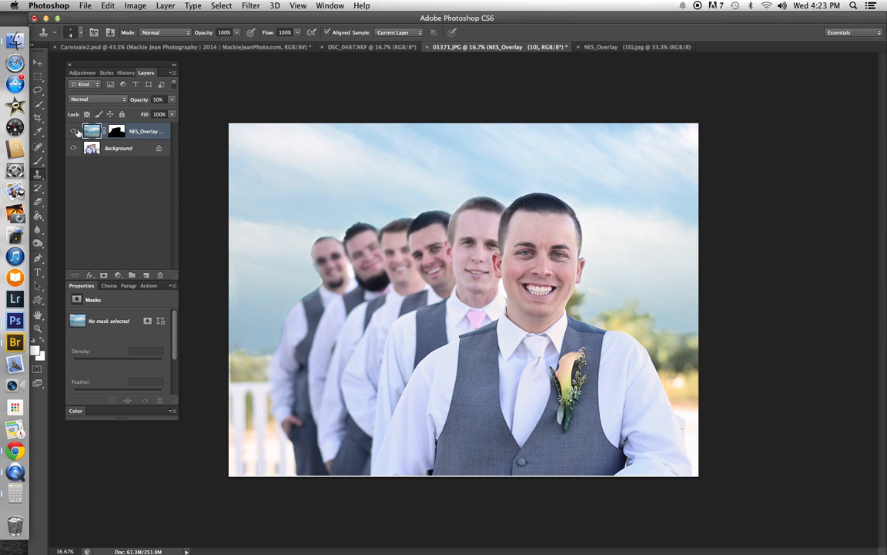